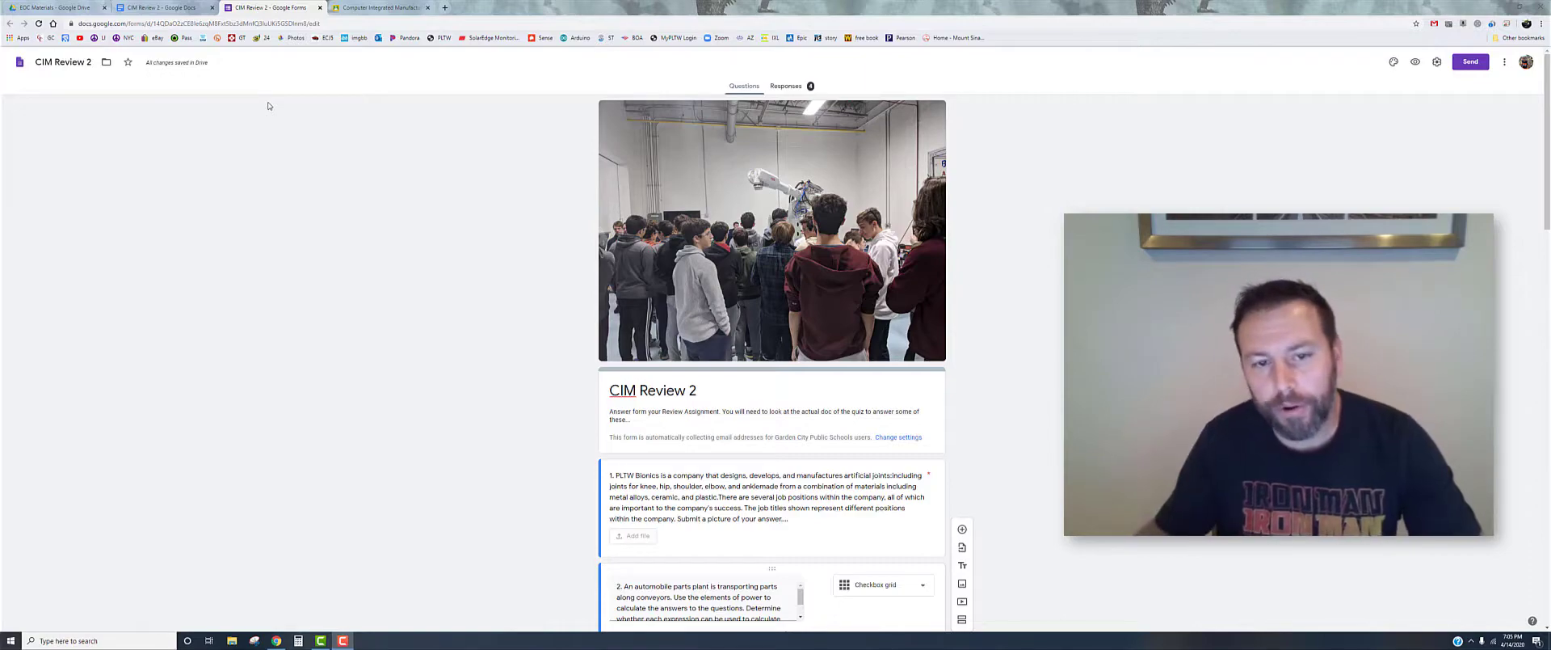
Step: Switch to the CIM Review 2 document and read through its questions from the job-matching table to the open/closed loop table
click(165, 8)
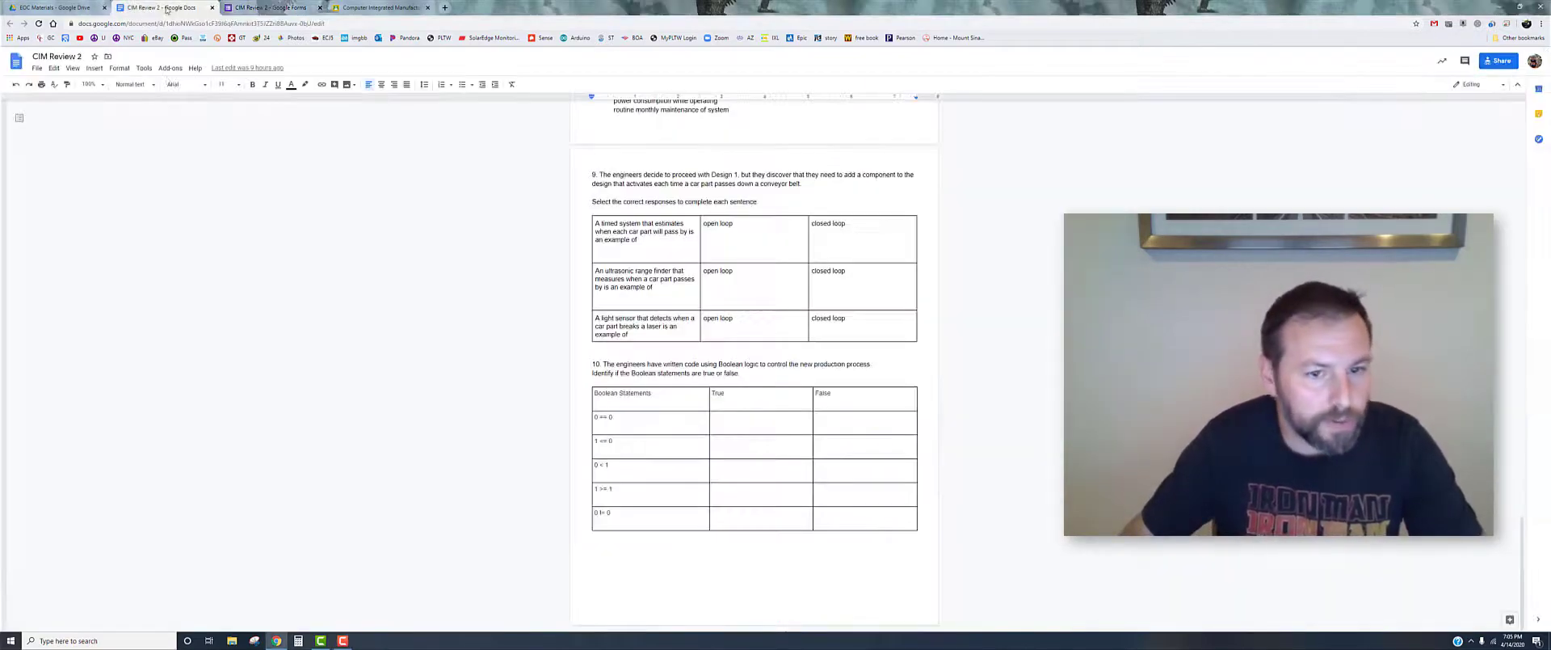
scroll(670, 367, up, 15)
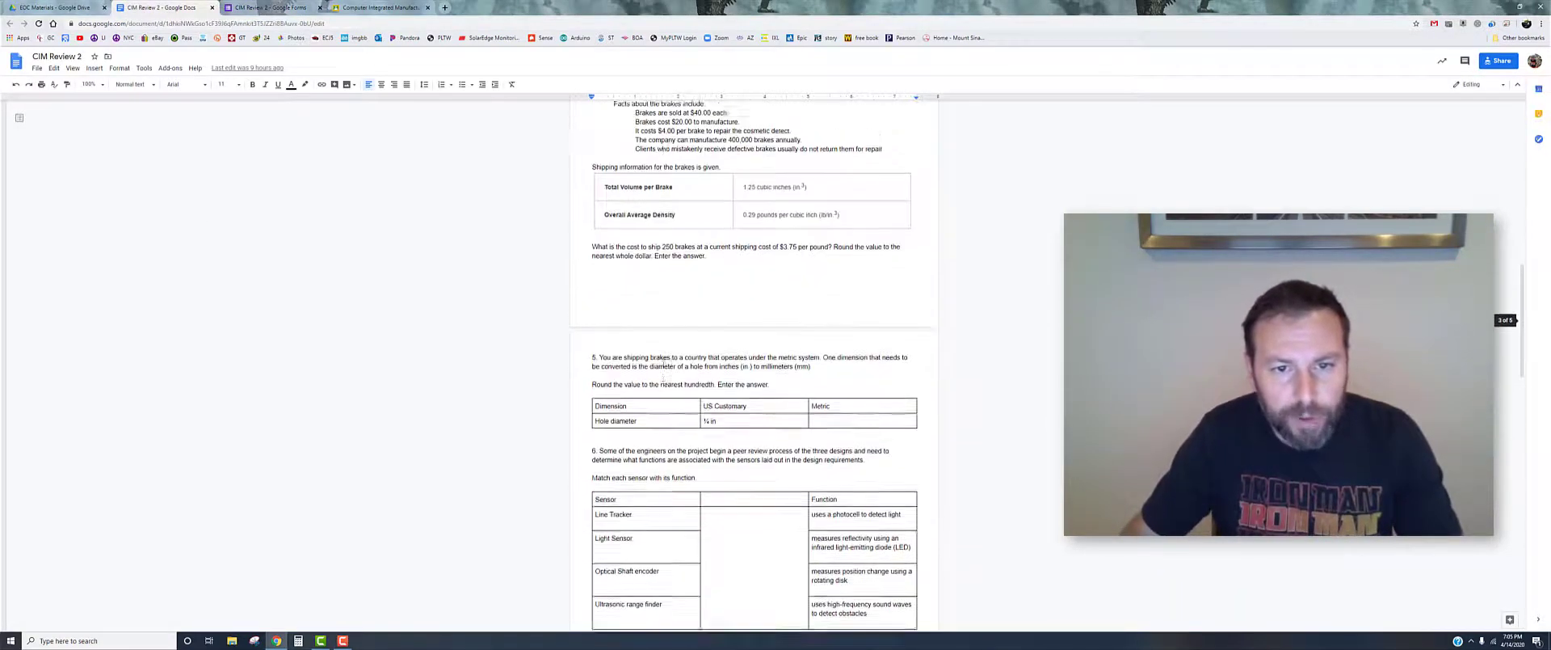
scroll(664, 365, up, 5)
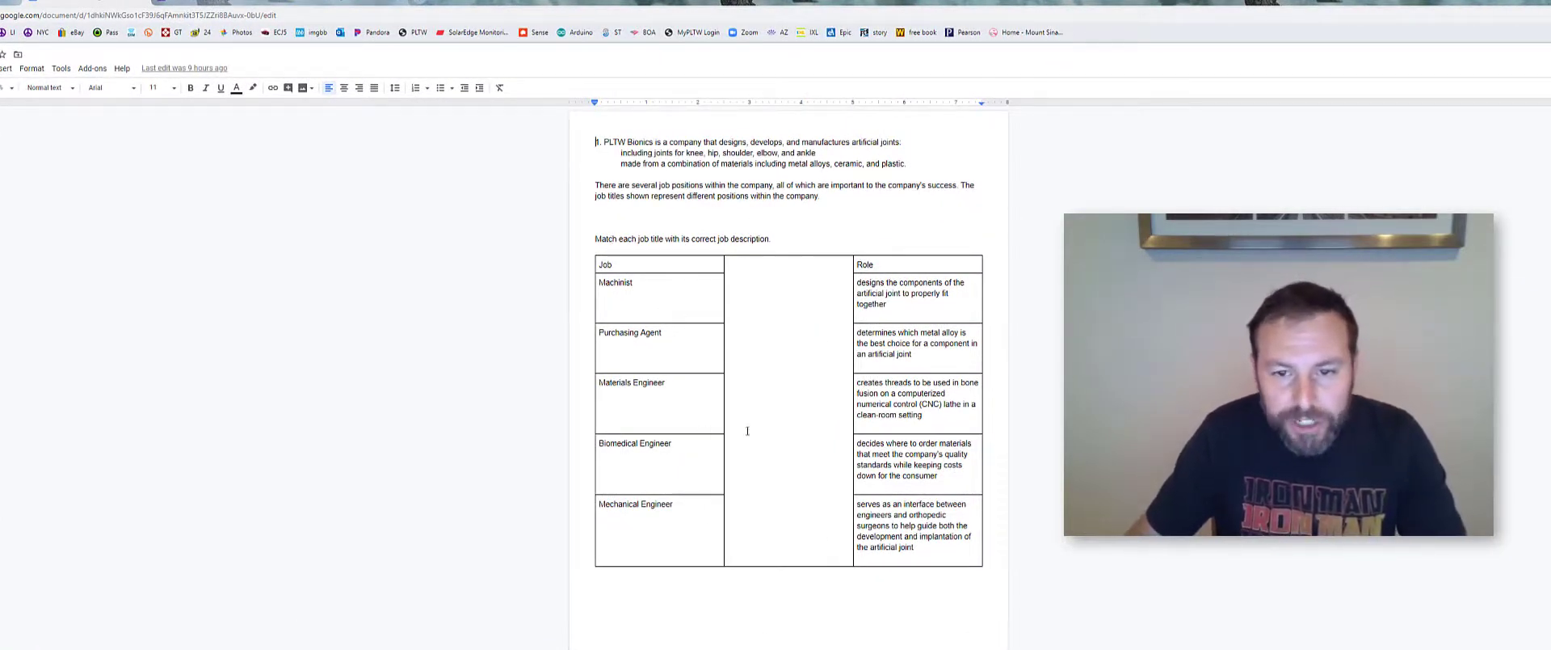
scroll(687, 418, down, 6)
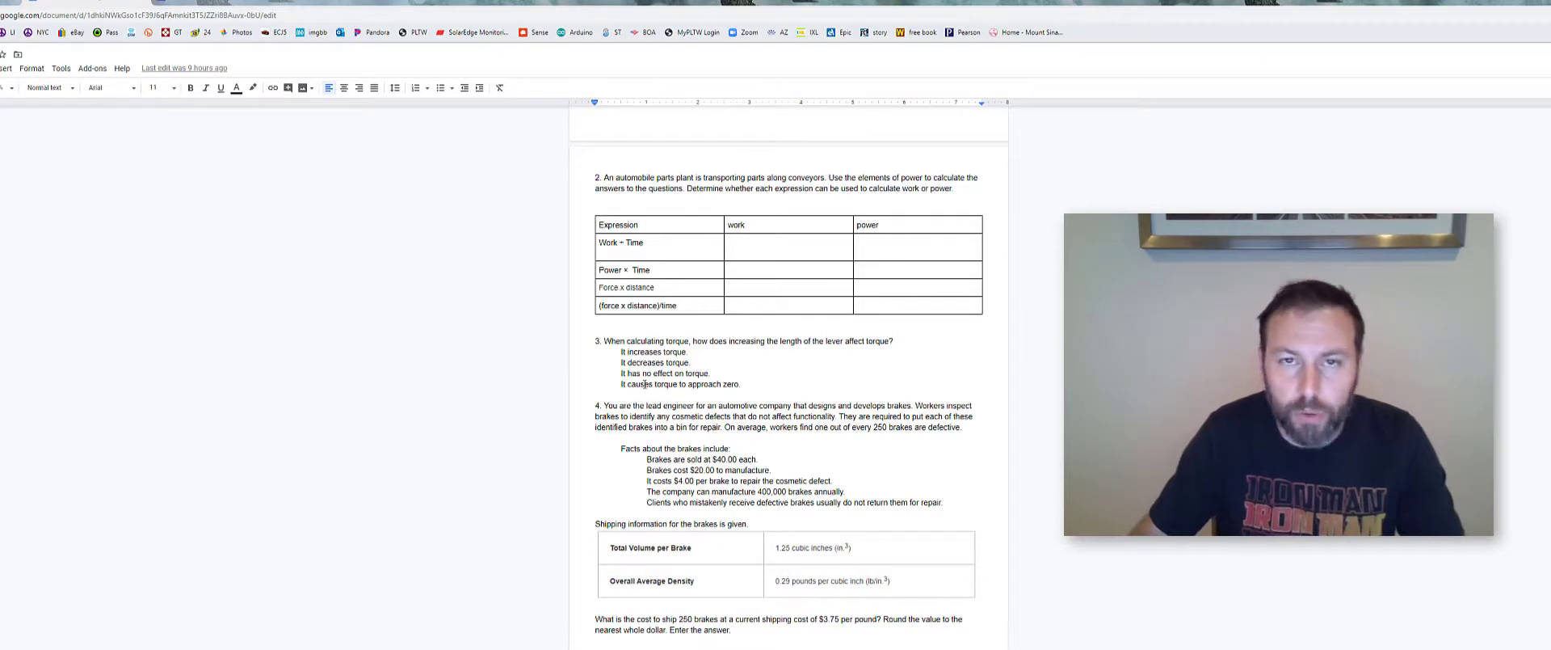
scroll(644, 384, down, 3)
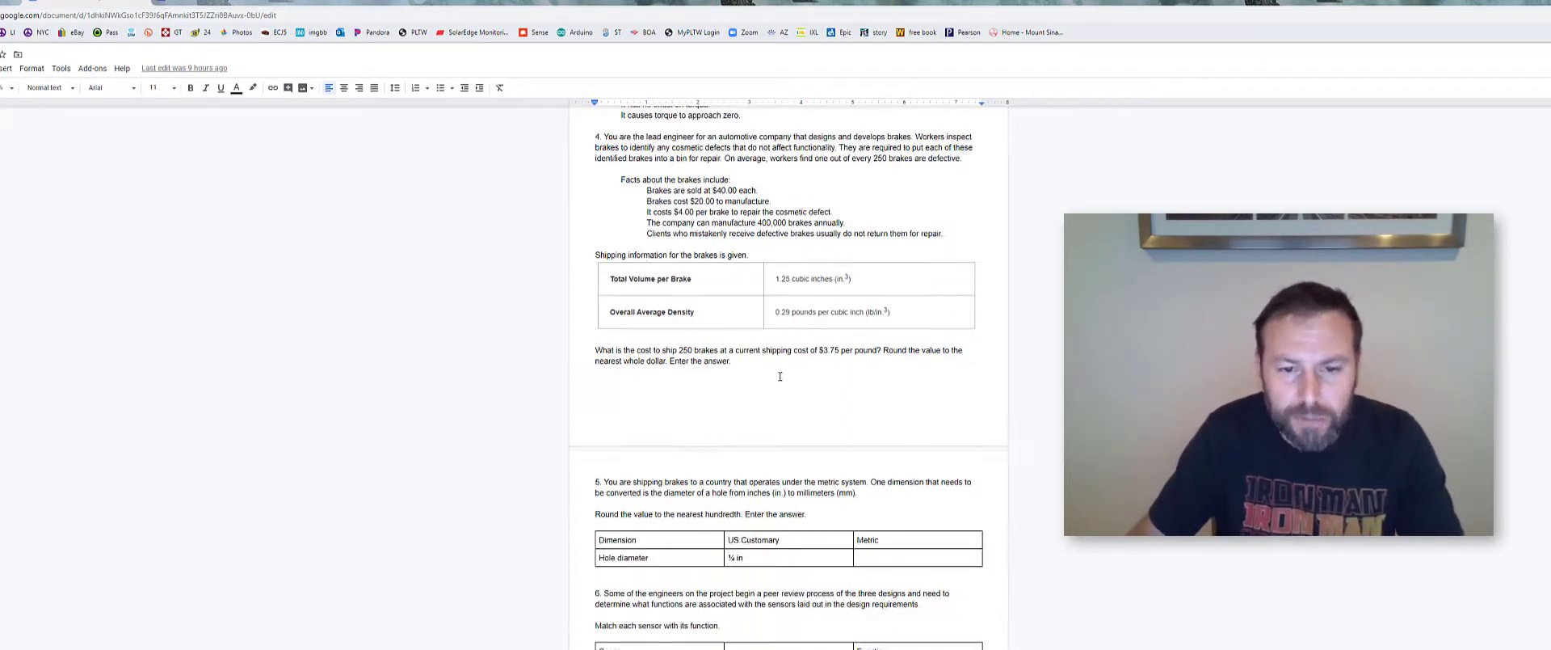
scroll(780, 375, down, 4)
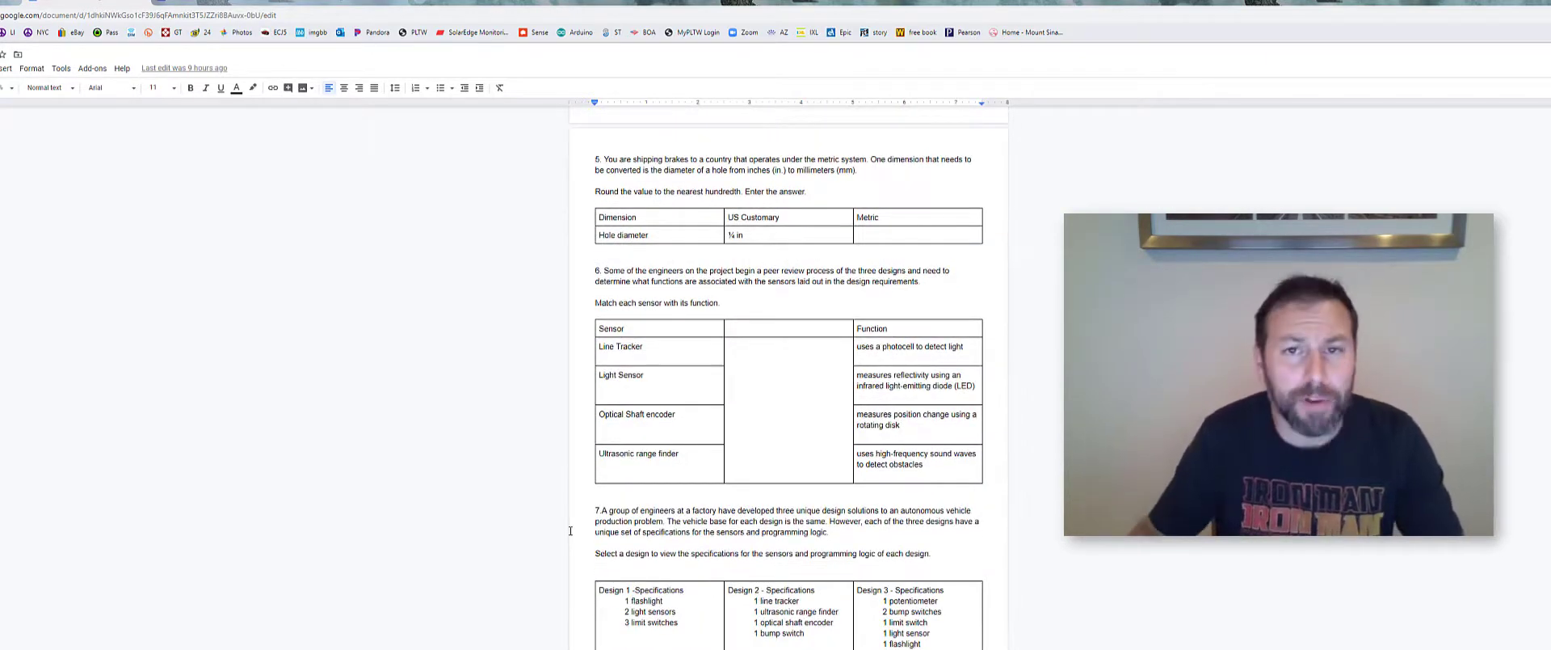
scroll(570, 530, down, 5)
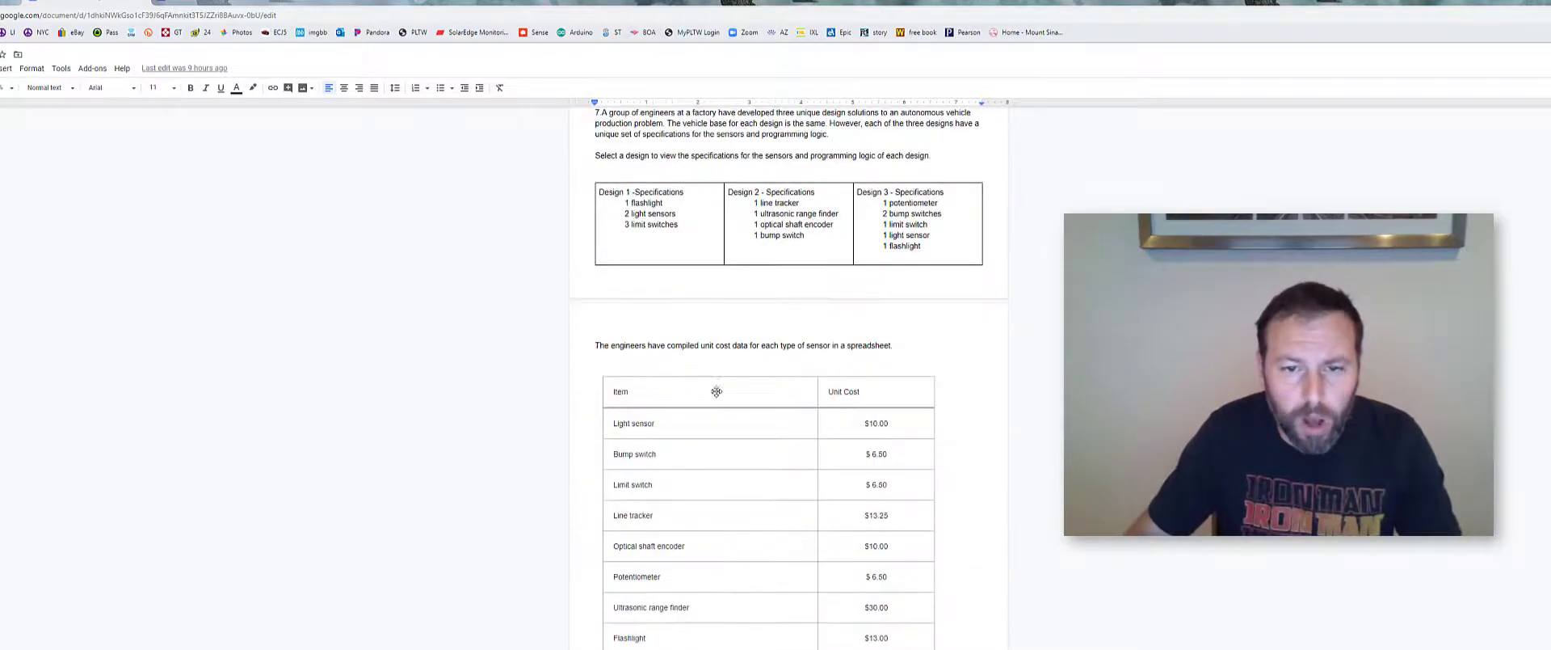
scroll(755, 322, down, 5)
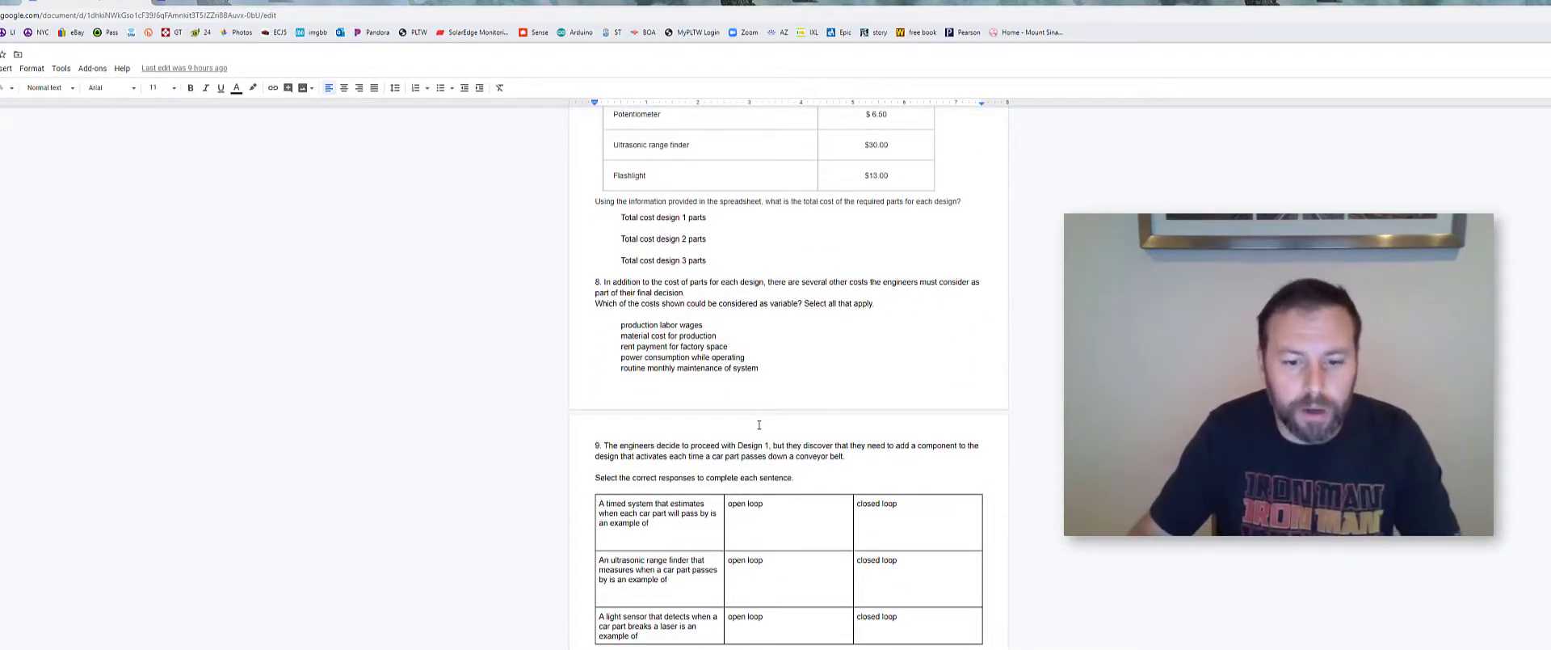
scroll(759, 424, up, 10)
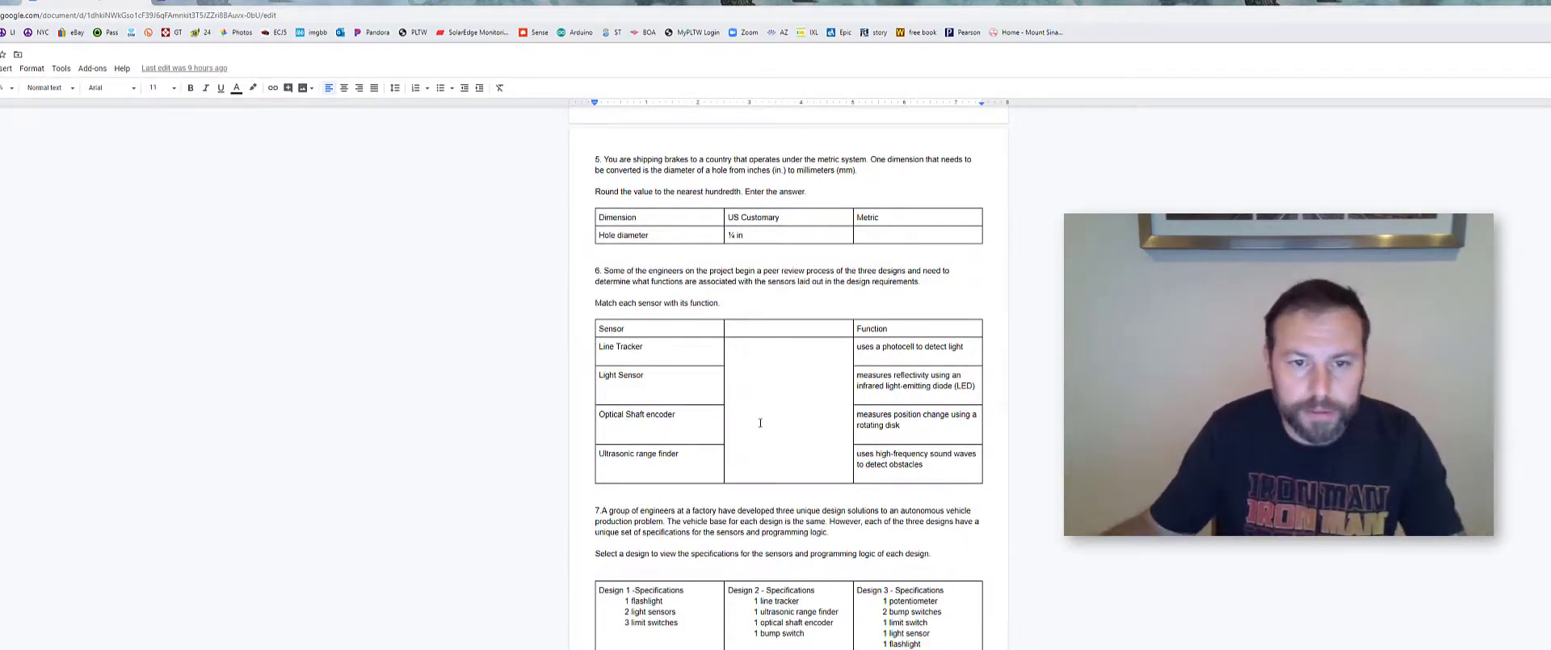
scroll(765, 406, down, 3)
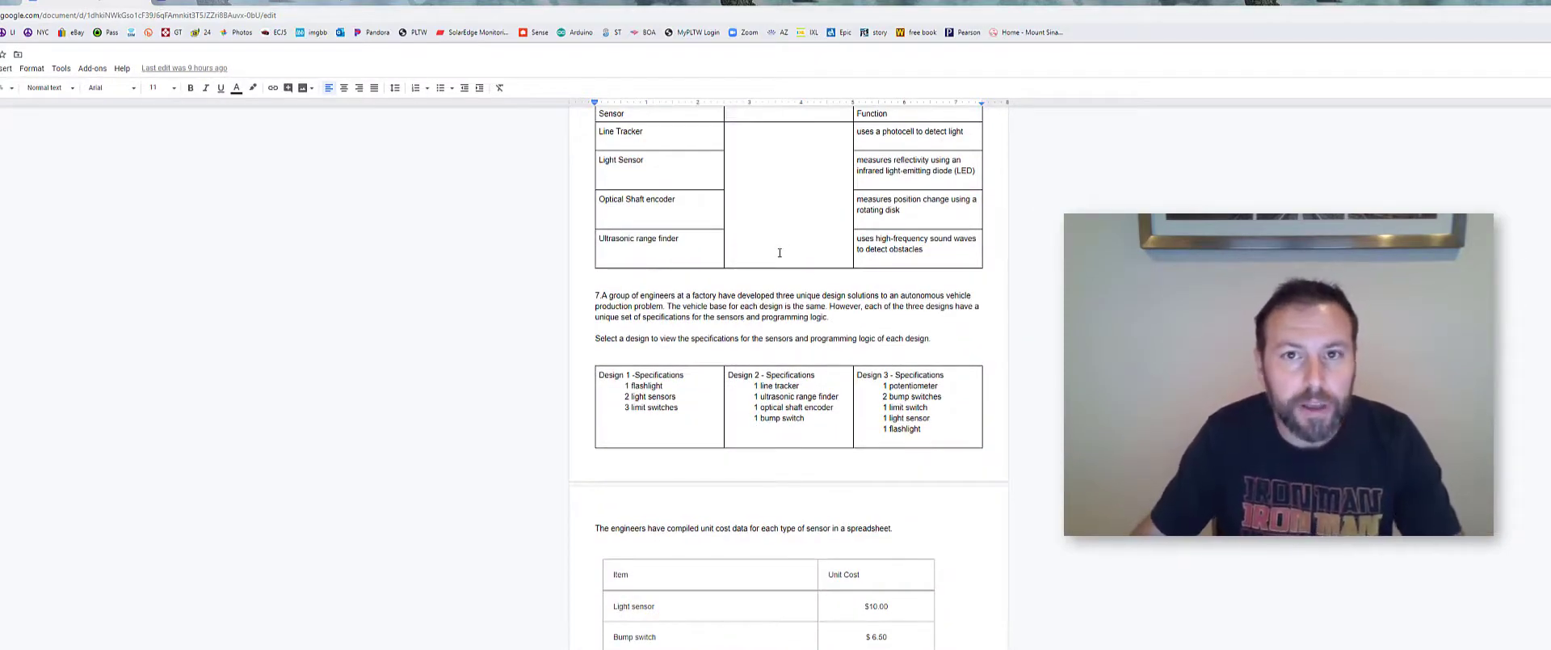
scroll(739, 299, down, 6)
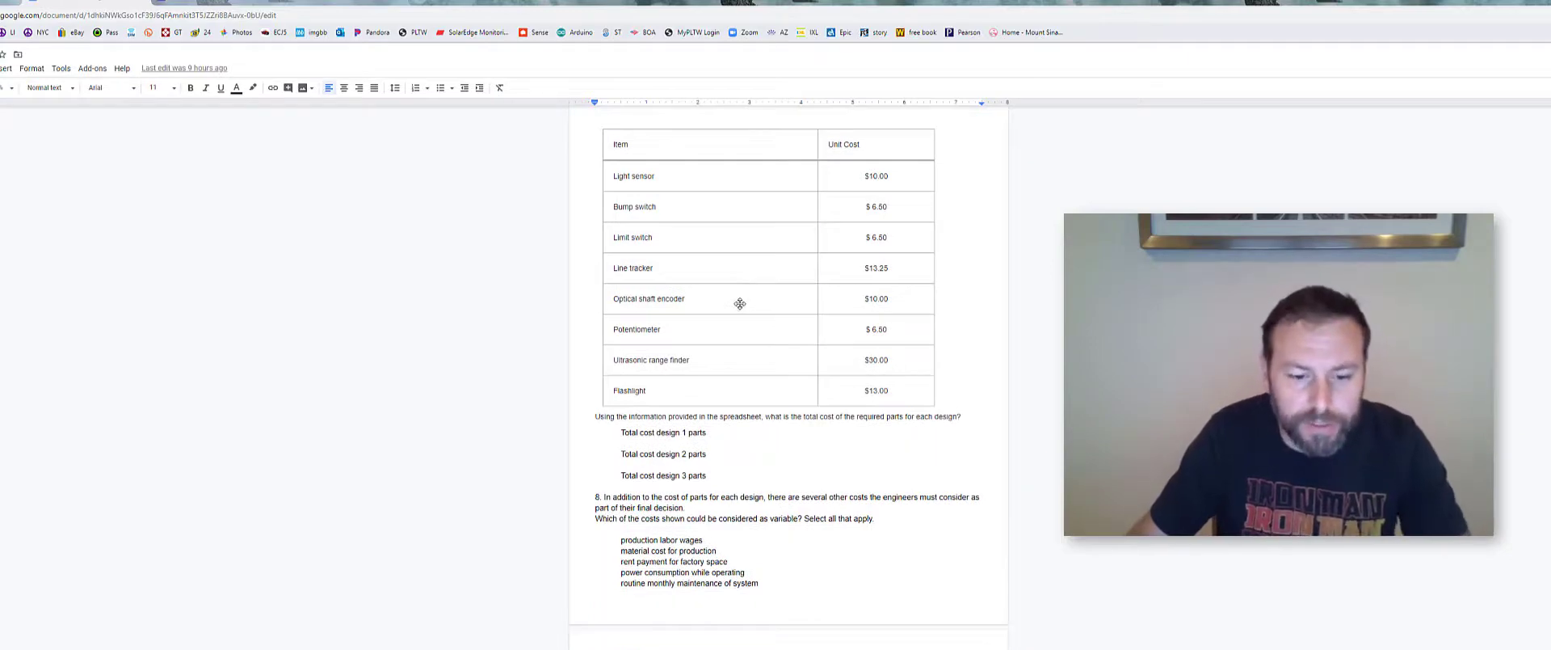
scroll(739, 304, down, 4)
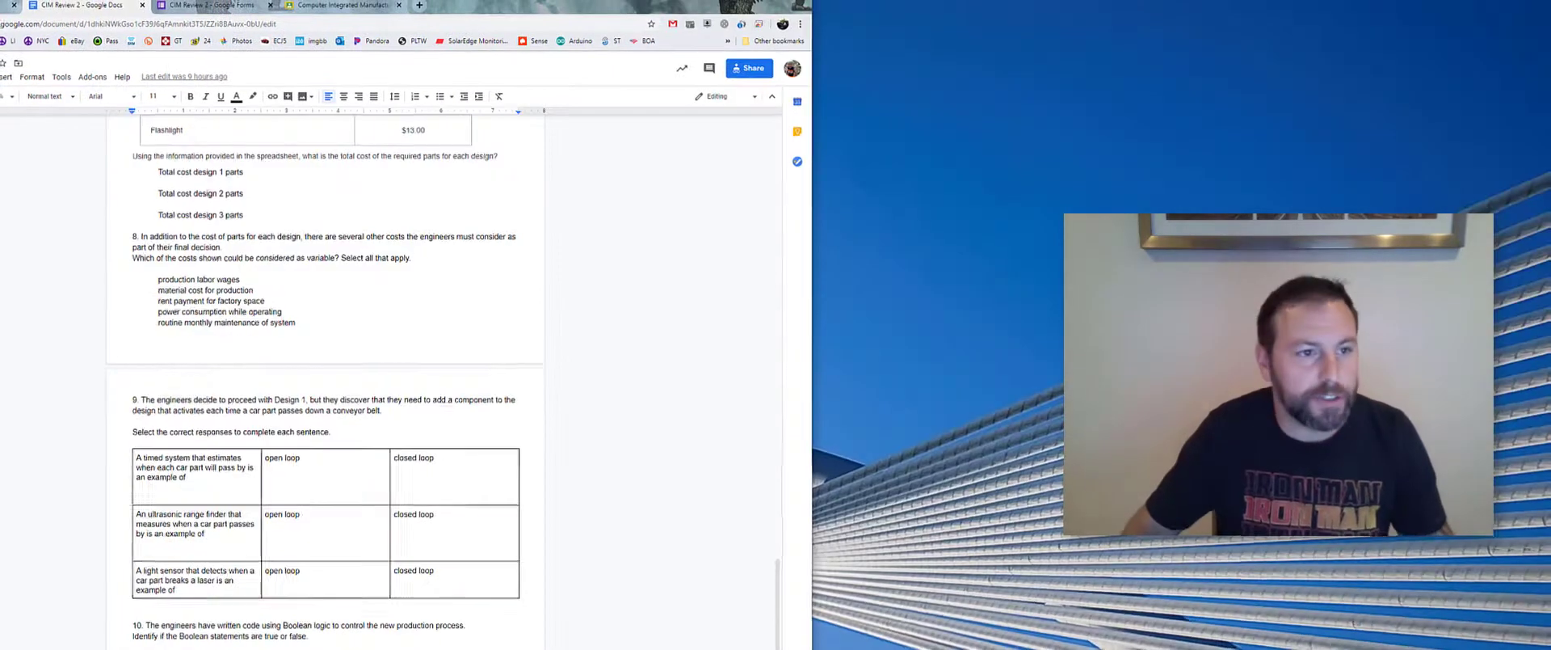
Step: Arrange the form and the review document side by side, with the document on the left showing its first question
drag(257, 14, 647, 16)
key(super+Right)
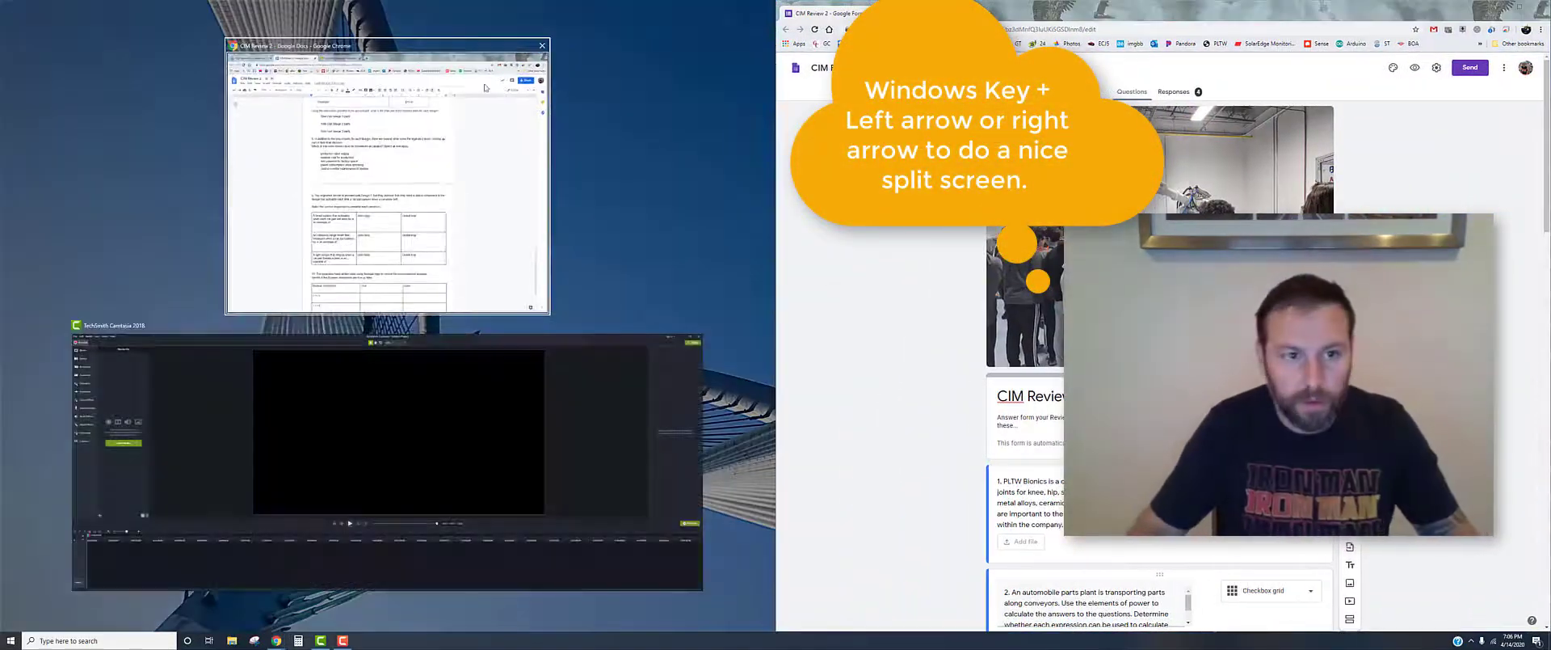
click(505, 158)
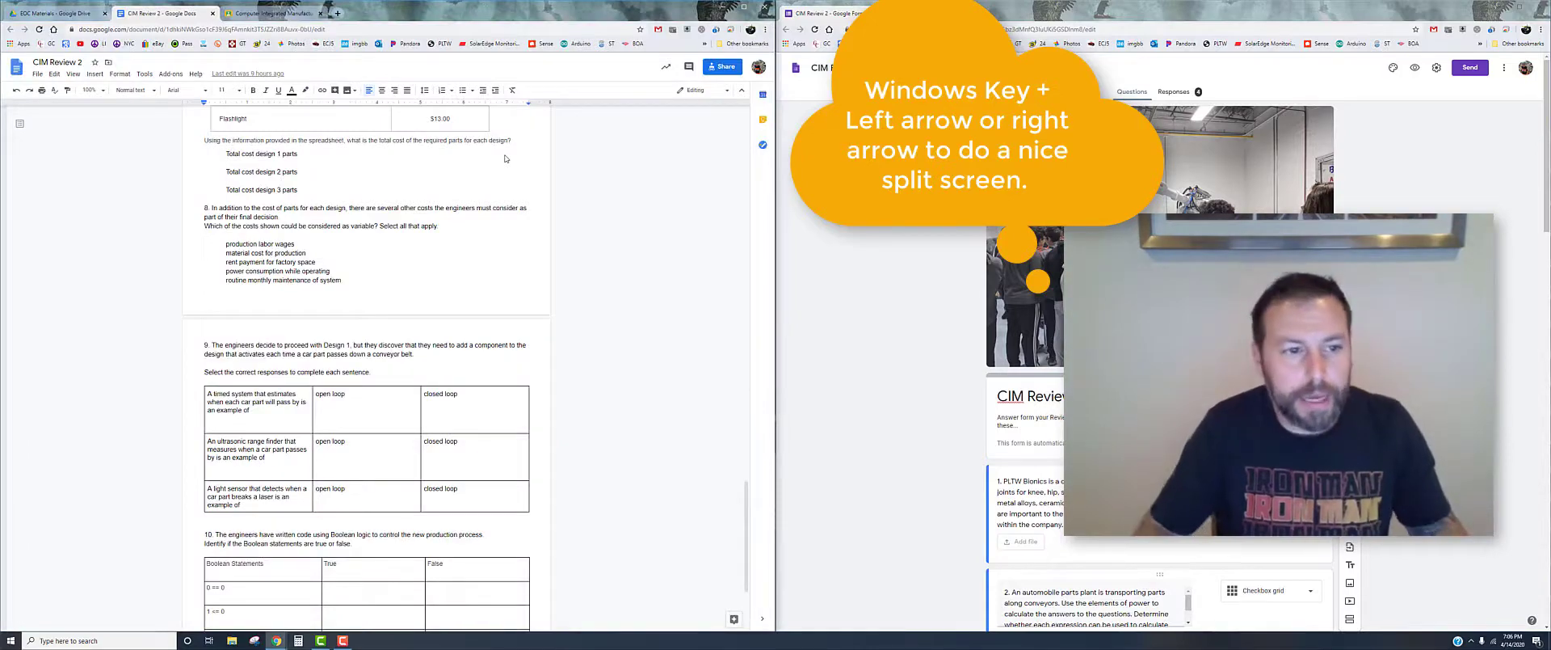
scroll(414, 313, up, 1)
scroll(414, 312, up, 20)
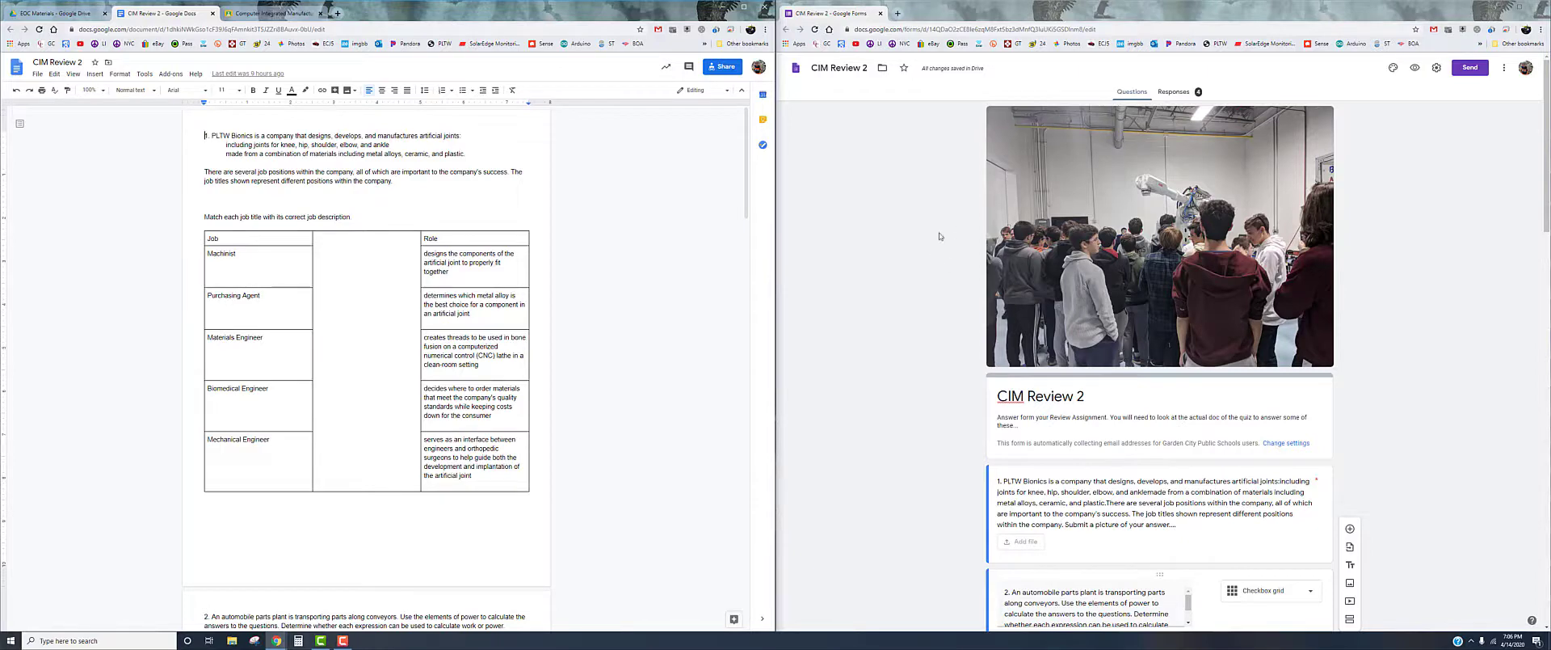
Step: Examine the form's title block and the file upload settings of question 1
scroll(873, 277, down, 2)
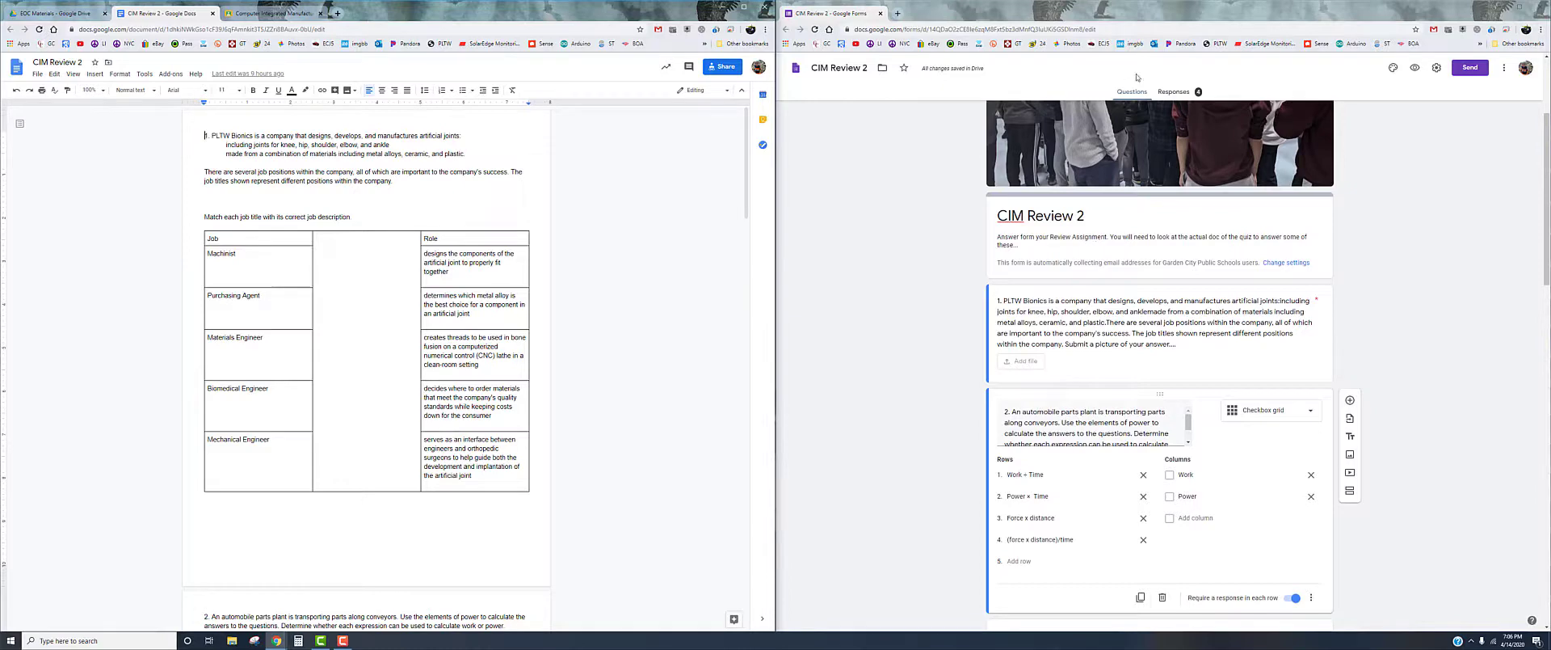
click(1133, 231)
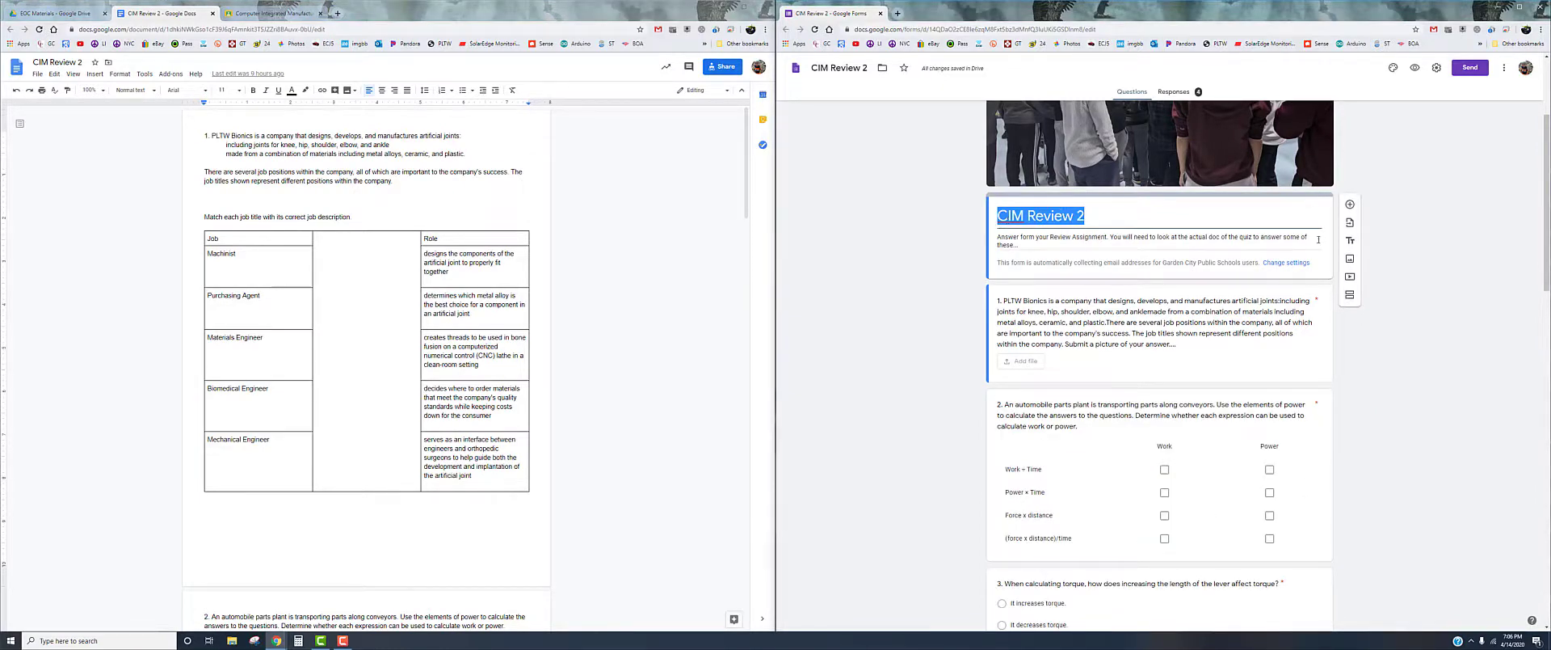
scroll(1293, 259, down, 1)
click(1215, 311)
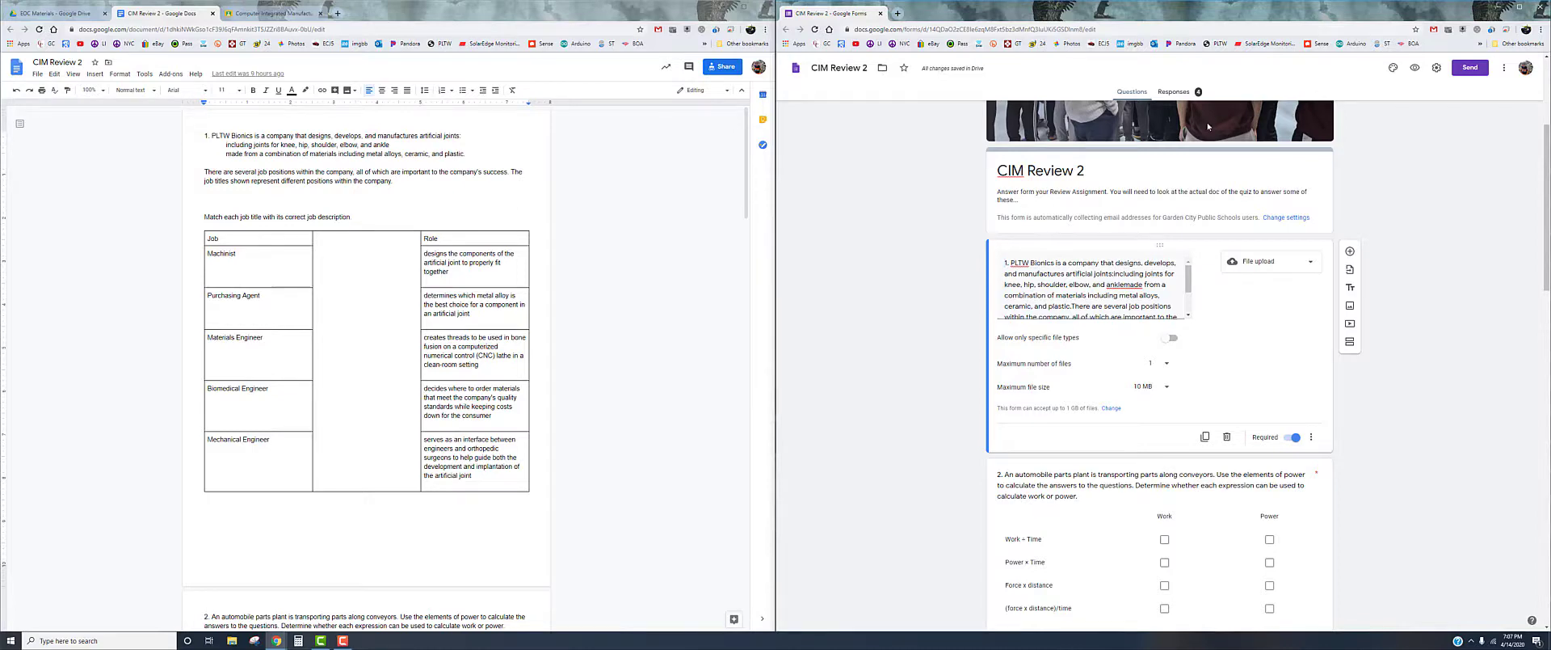
Step: Review an individual student's response, view the image uploaded for question 1, and return to the form's questions
click(1174, 91)
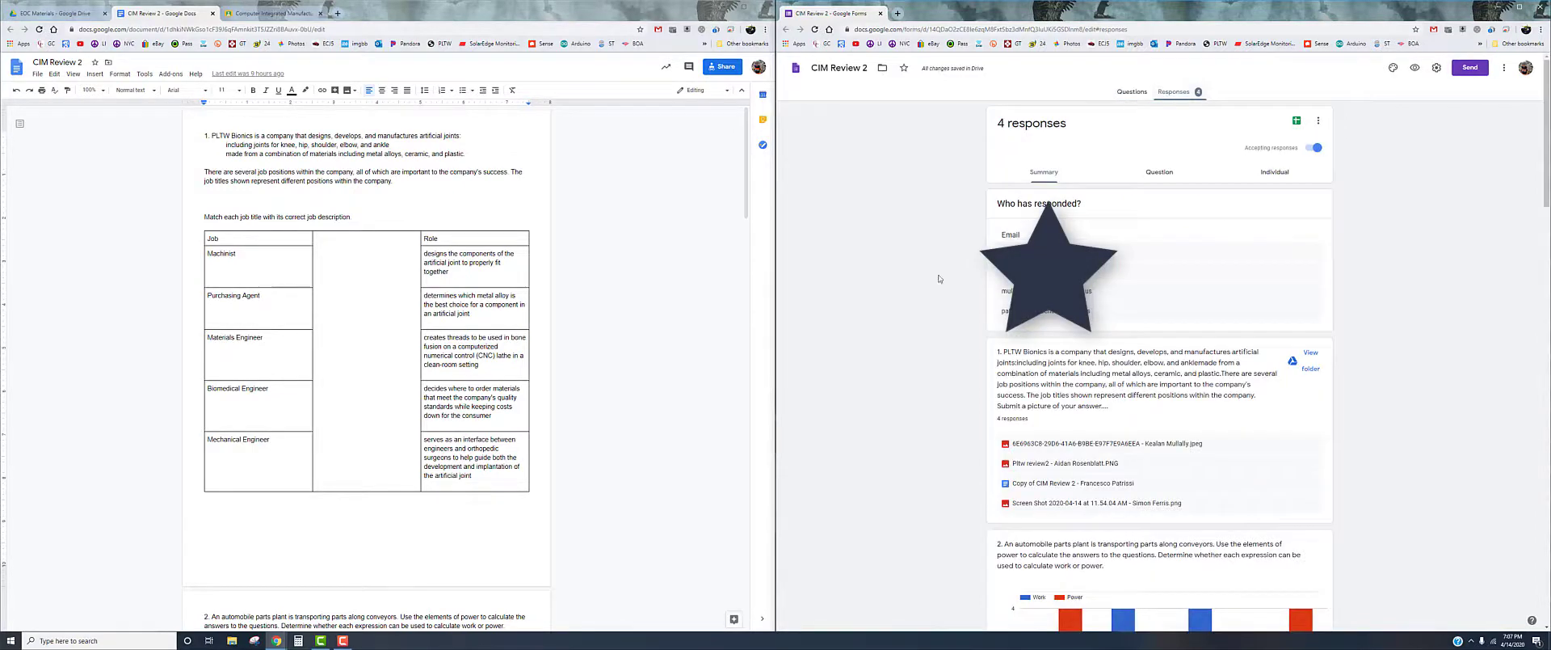
click(1138, 257)
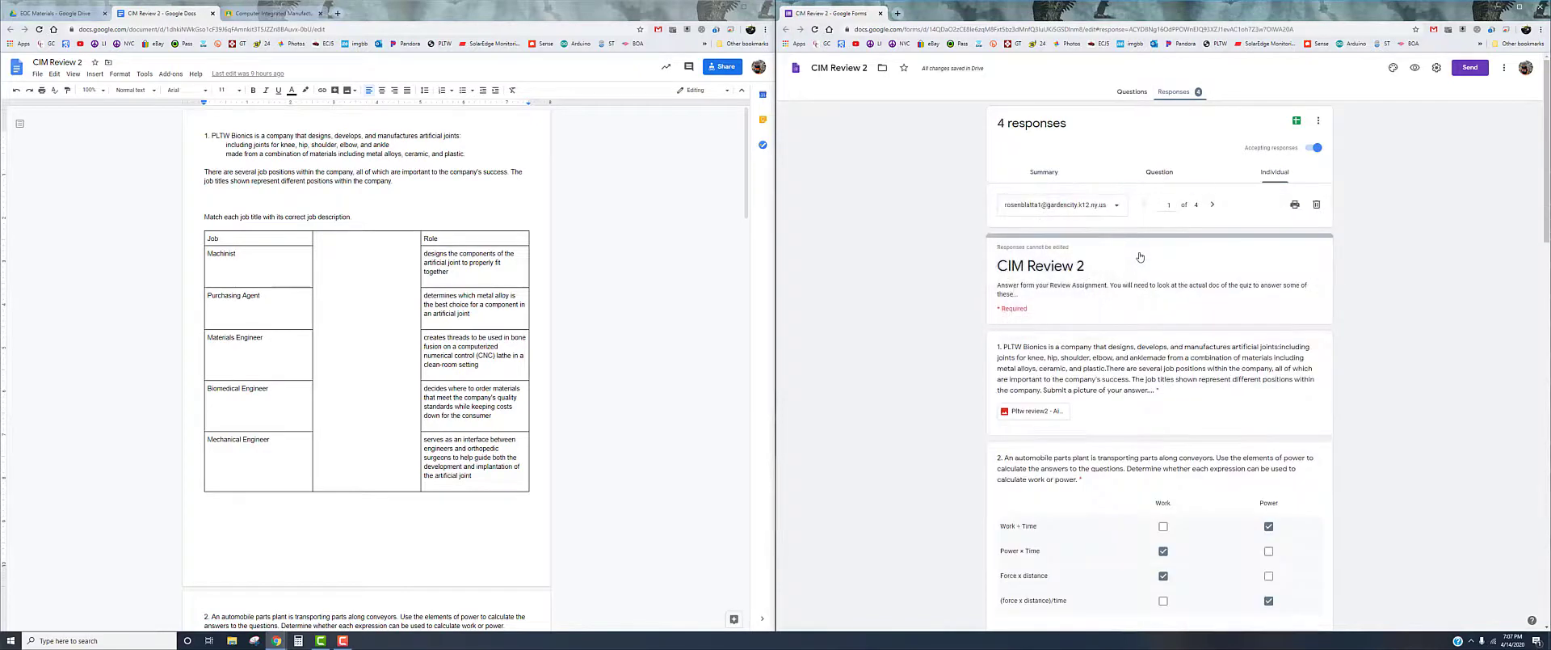
scroll(973, 413, down, 3)
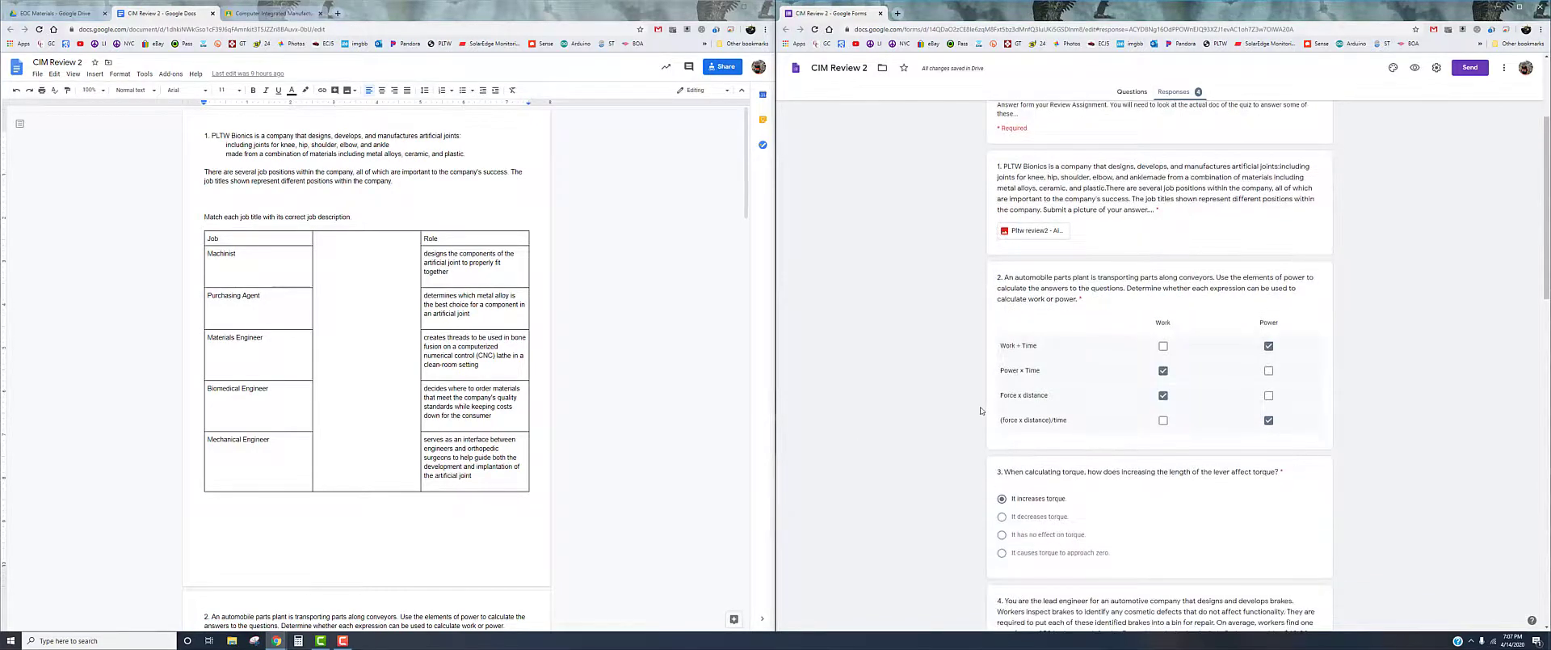
scroll(889, 423, up, 3)
scroll(929, 380, down, 2)
click(1025, 235)
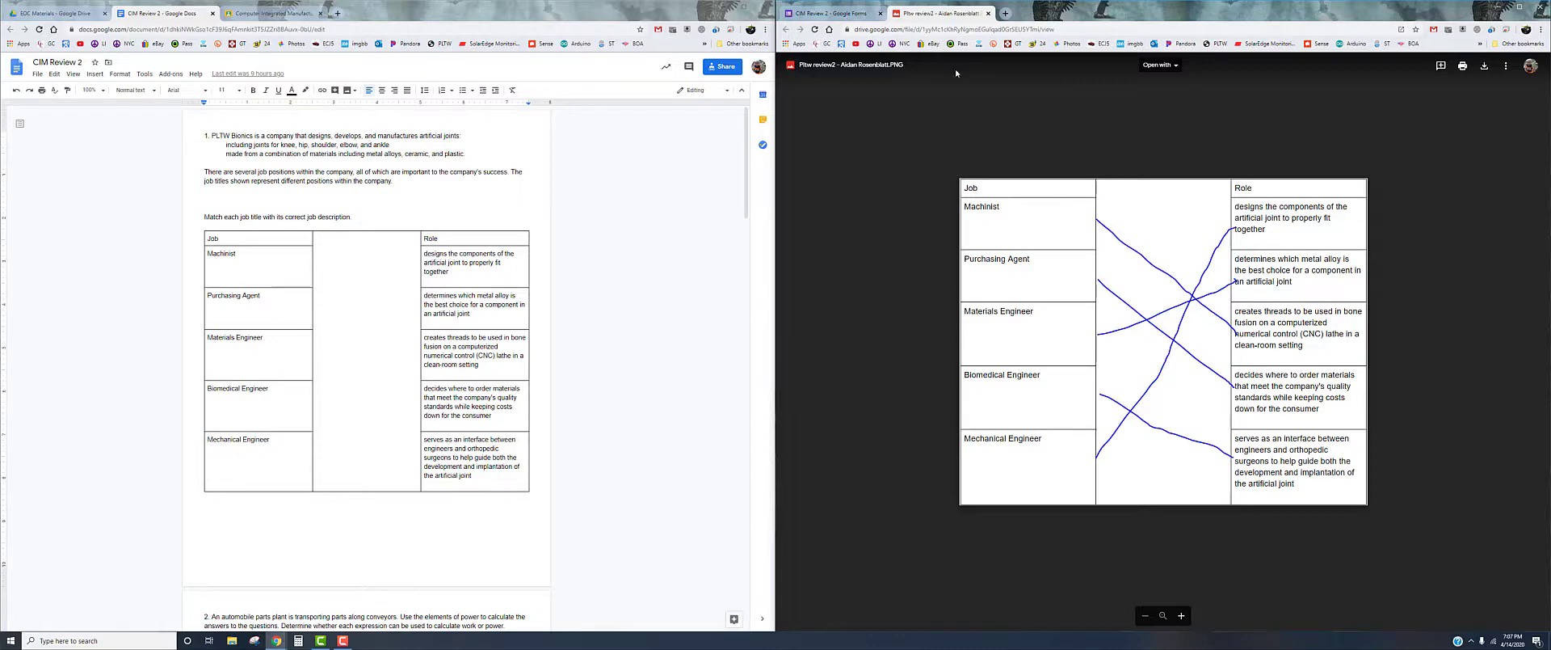
click(988, 12)
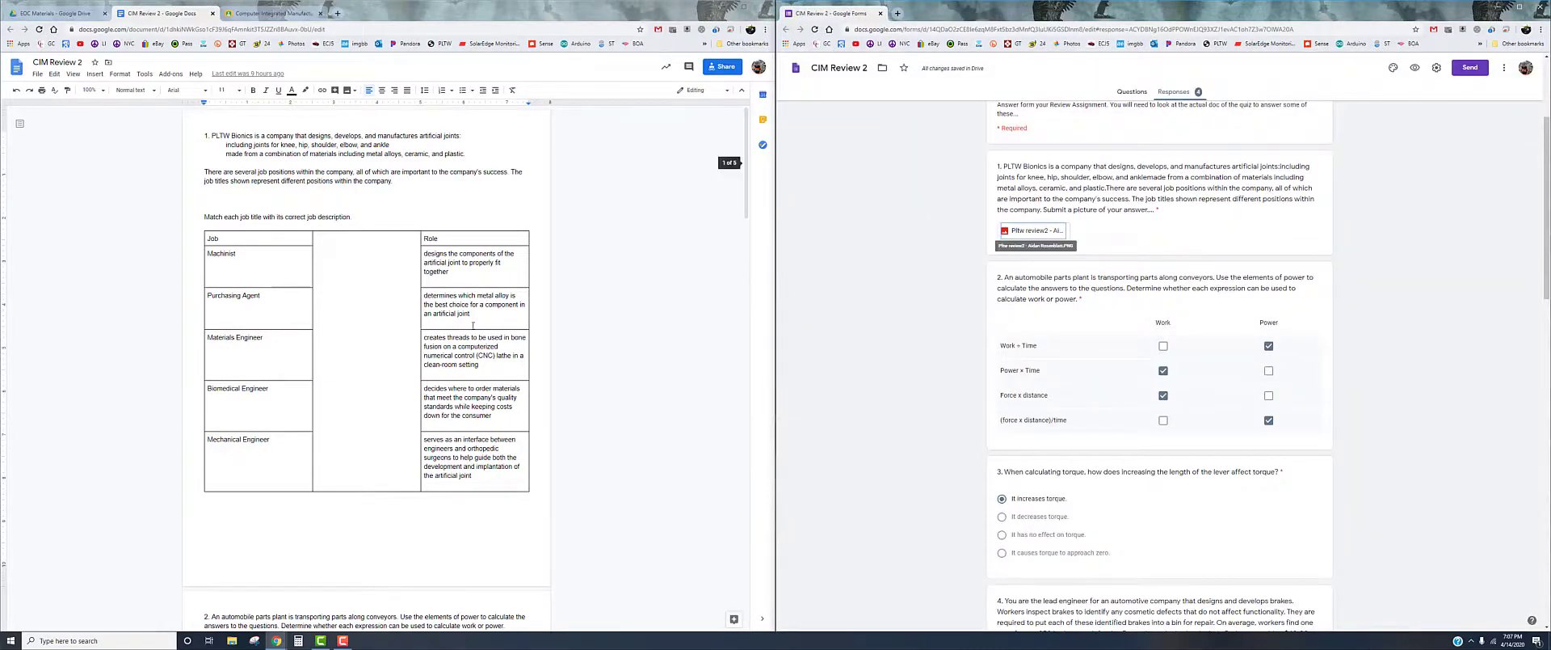
scroll(1131, 267, up, 3)
click(1139, 95)
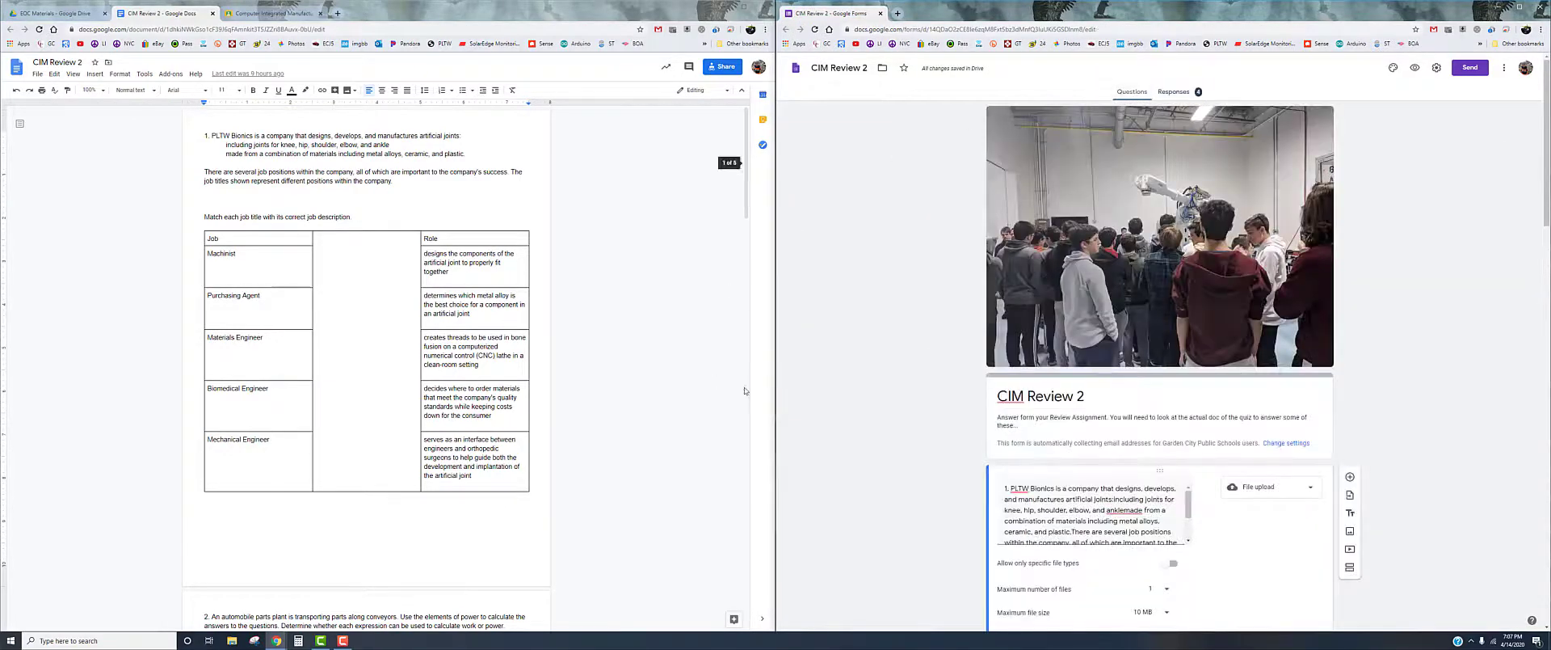
Step: Compare questions 2 and 3 in the document with the form's checkbox grid and multiple choice versions
scroll(1115, 220, down, 4)
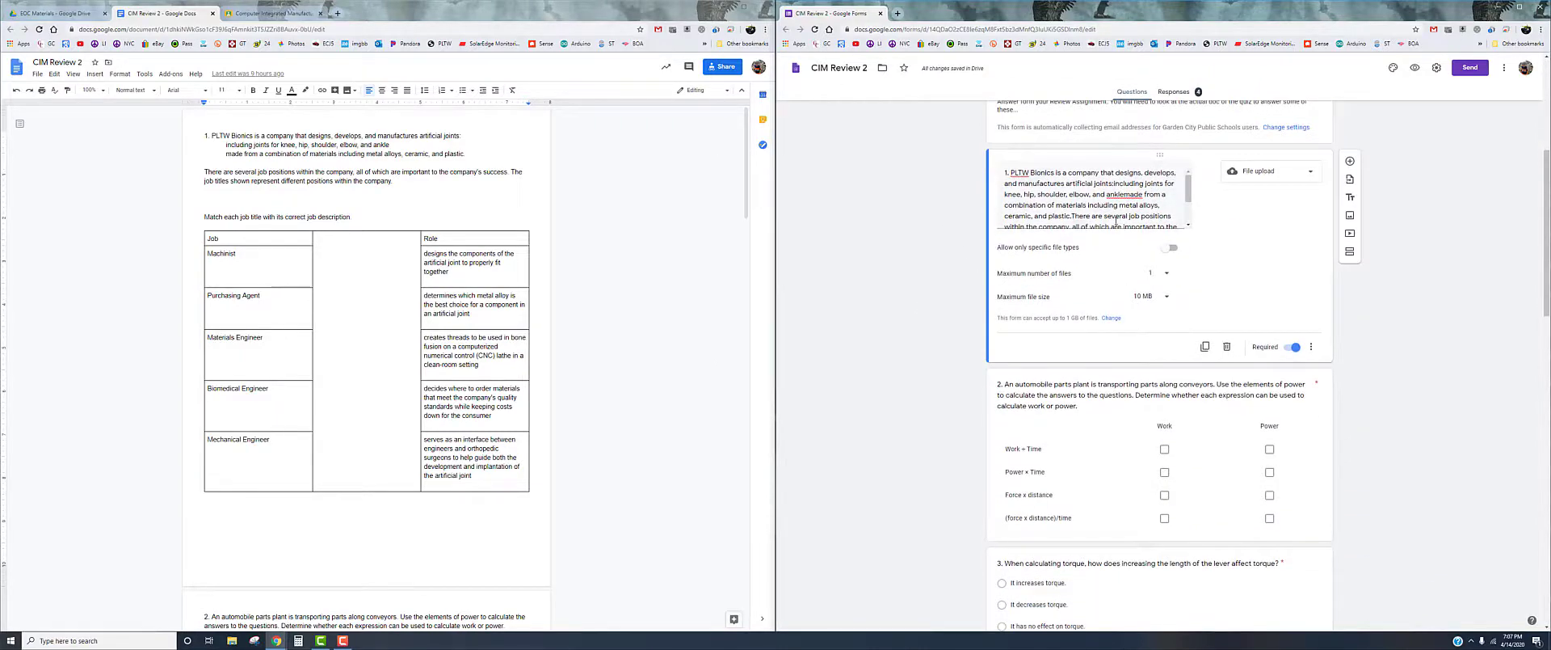
scroll(379, 290, down, 5)
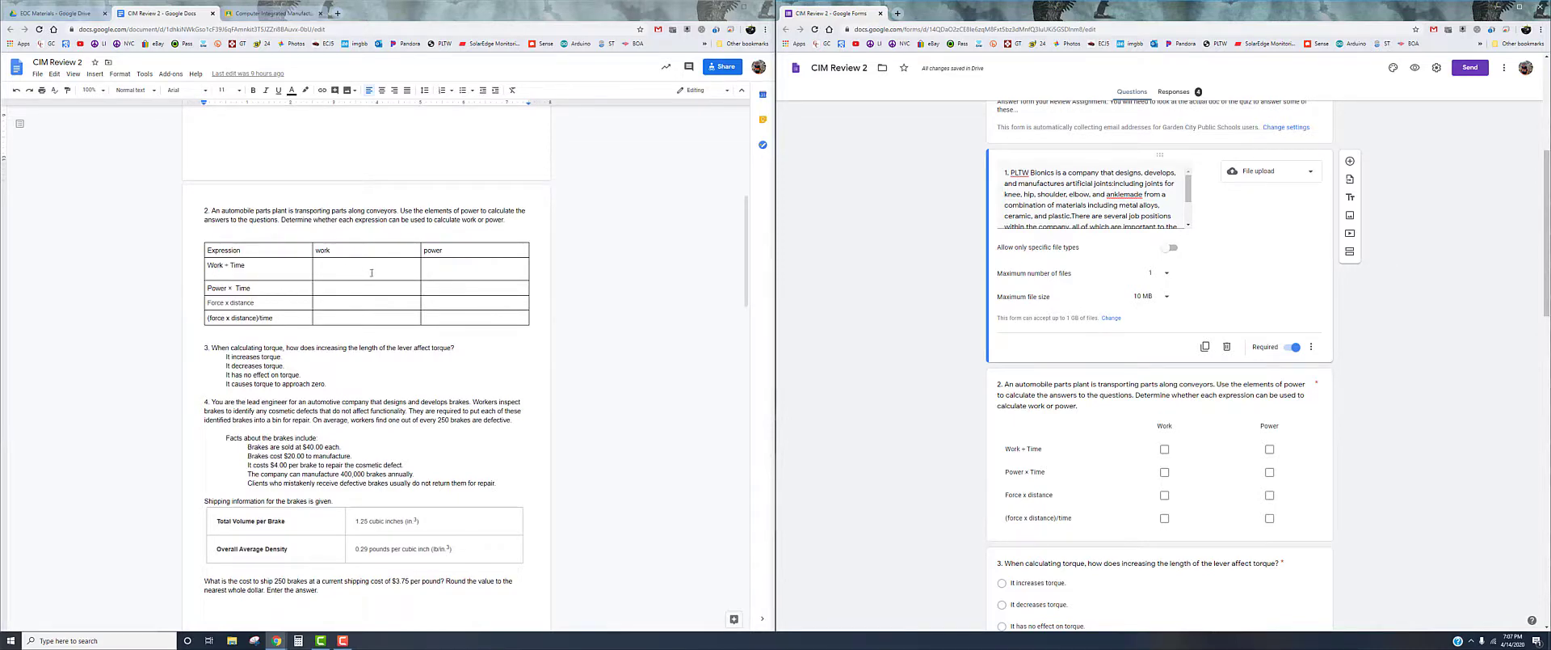
scroll(1158, 311, down, 3)
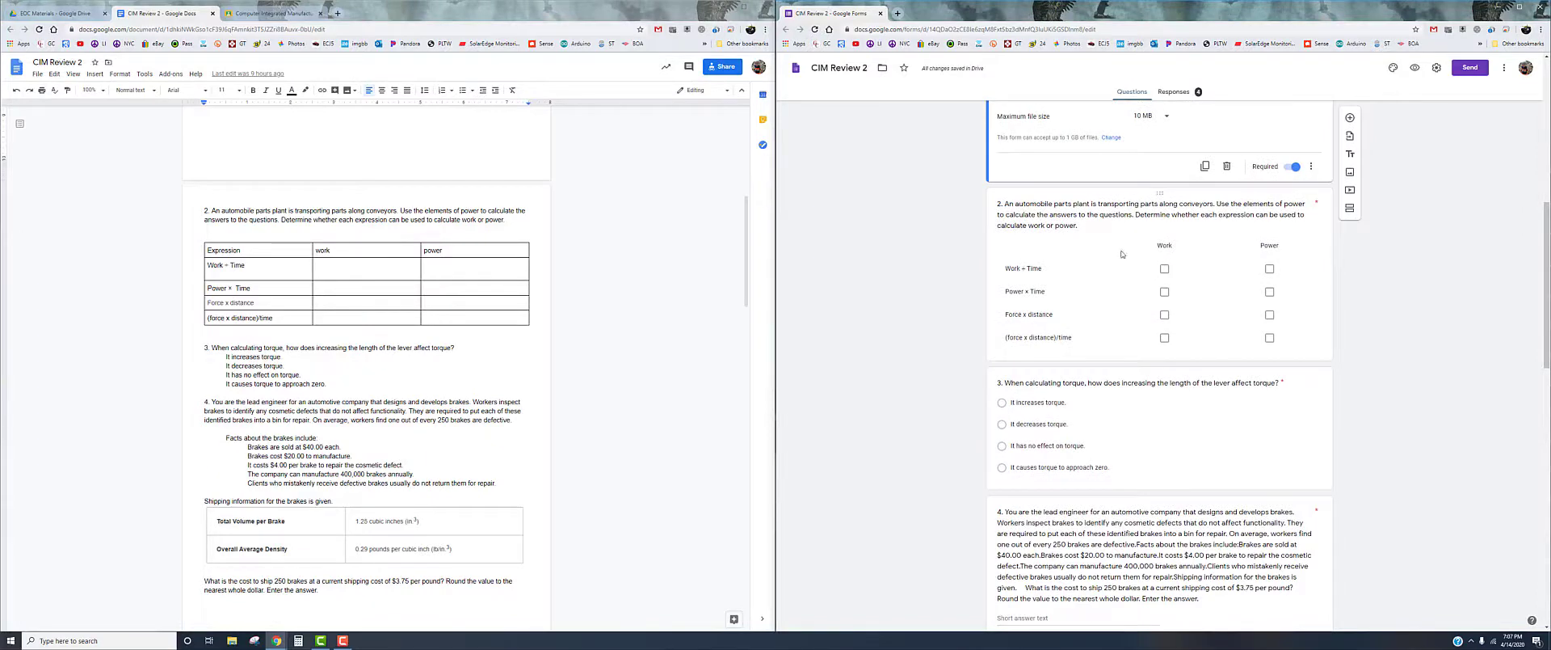
click(1121, 254)
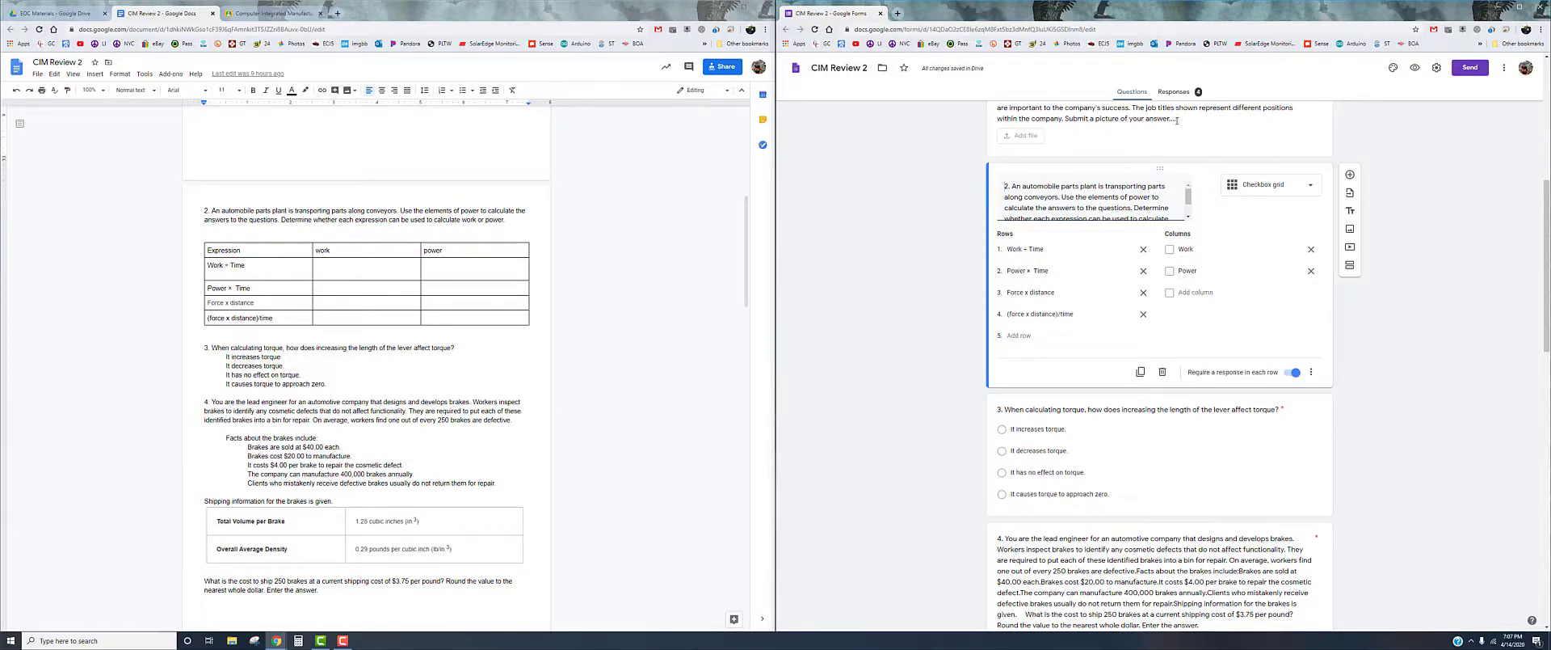
click(1043, 450)
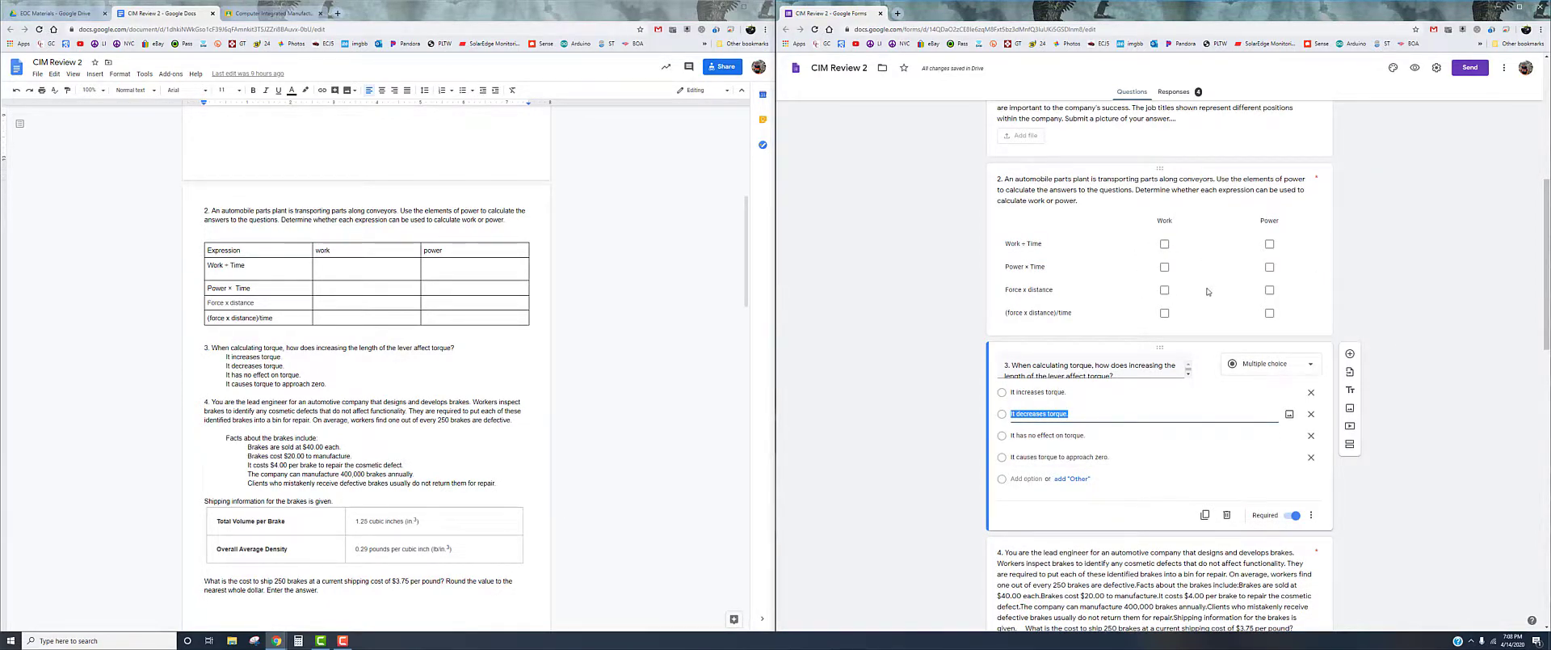
scroll(1120, 352, down, 2)
scroll(358, 342, down, 1)
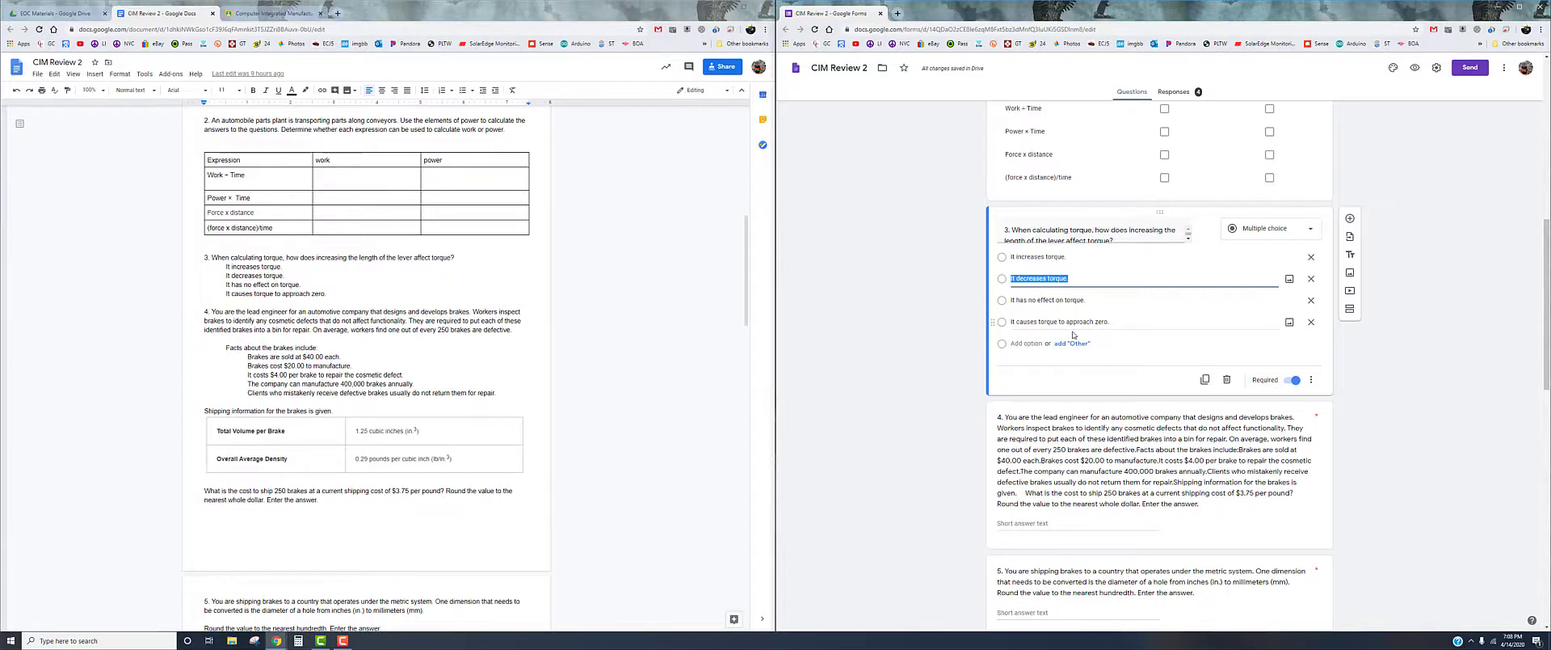
triple_click(1153, 235)
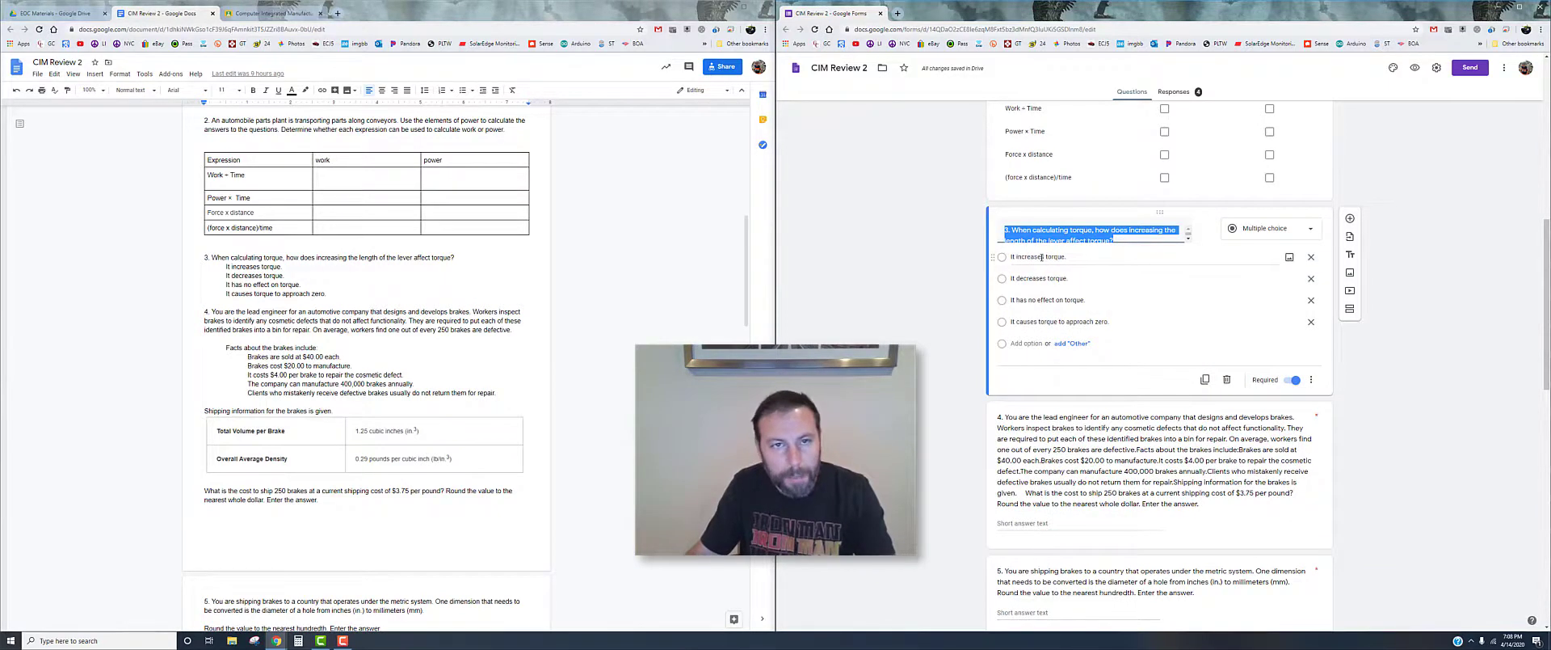
click(1205, 379)
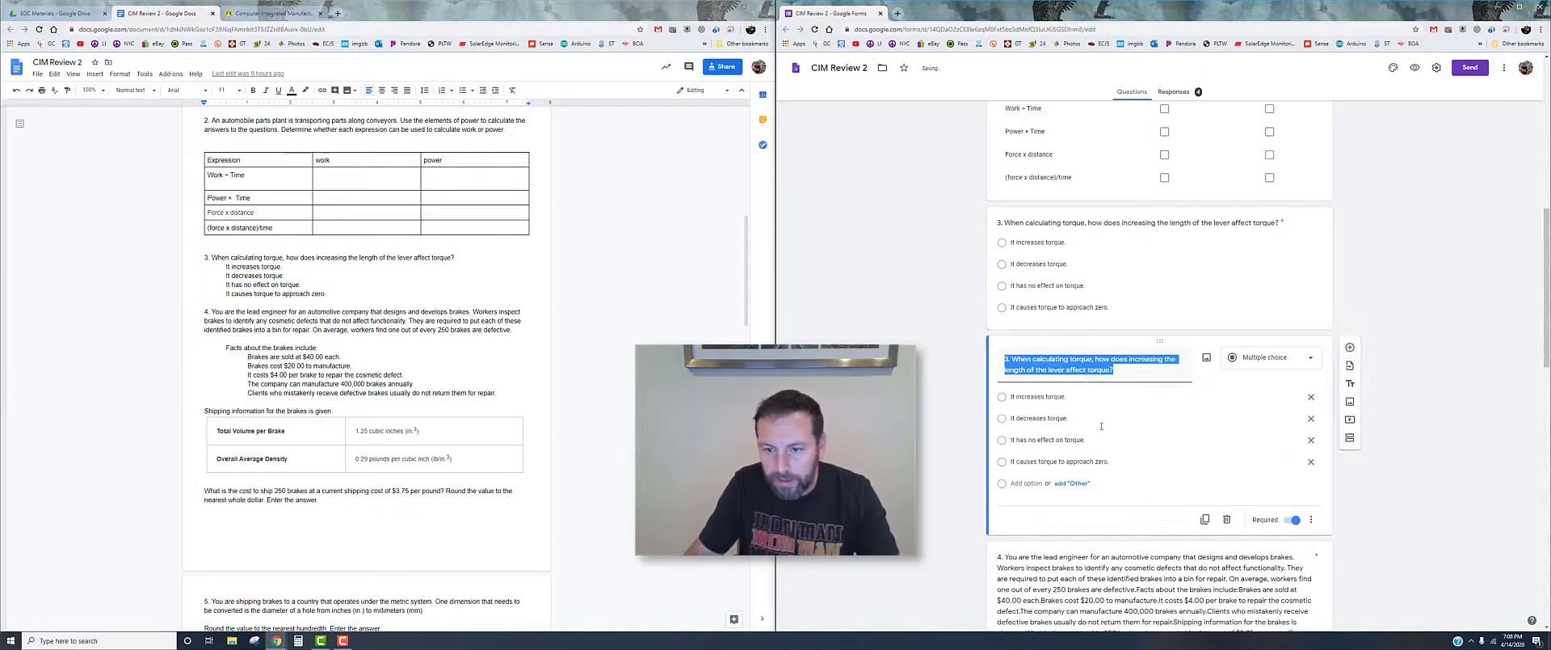
click(1226, 519)
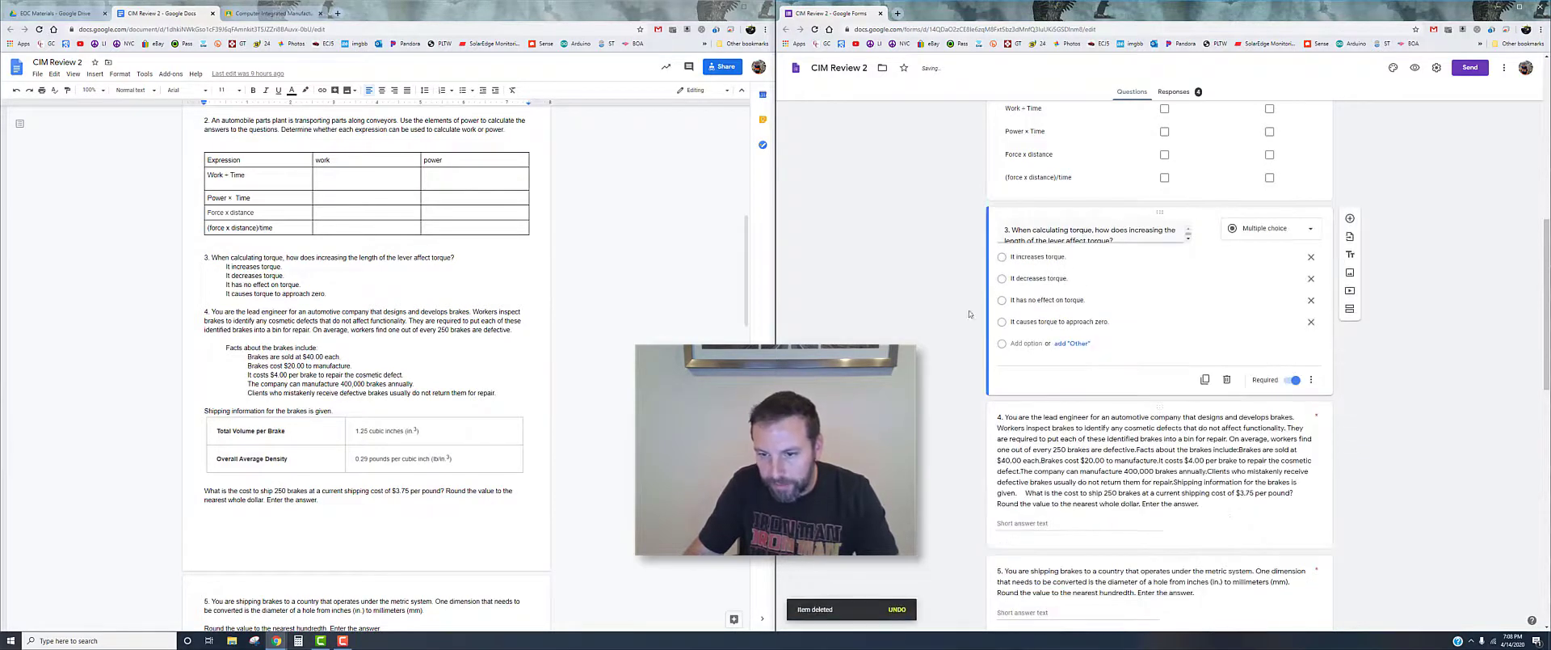
Step: Add a multiple choice question after question 3 and copy the document's torque question text into it
click(1350, 220)
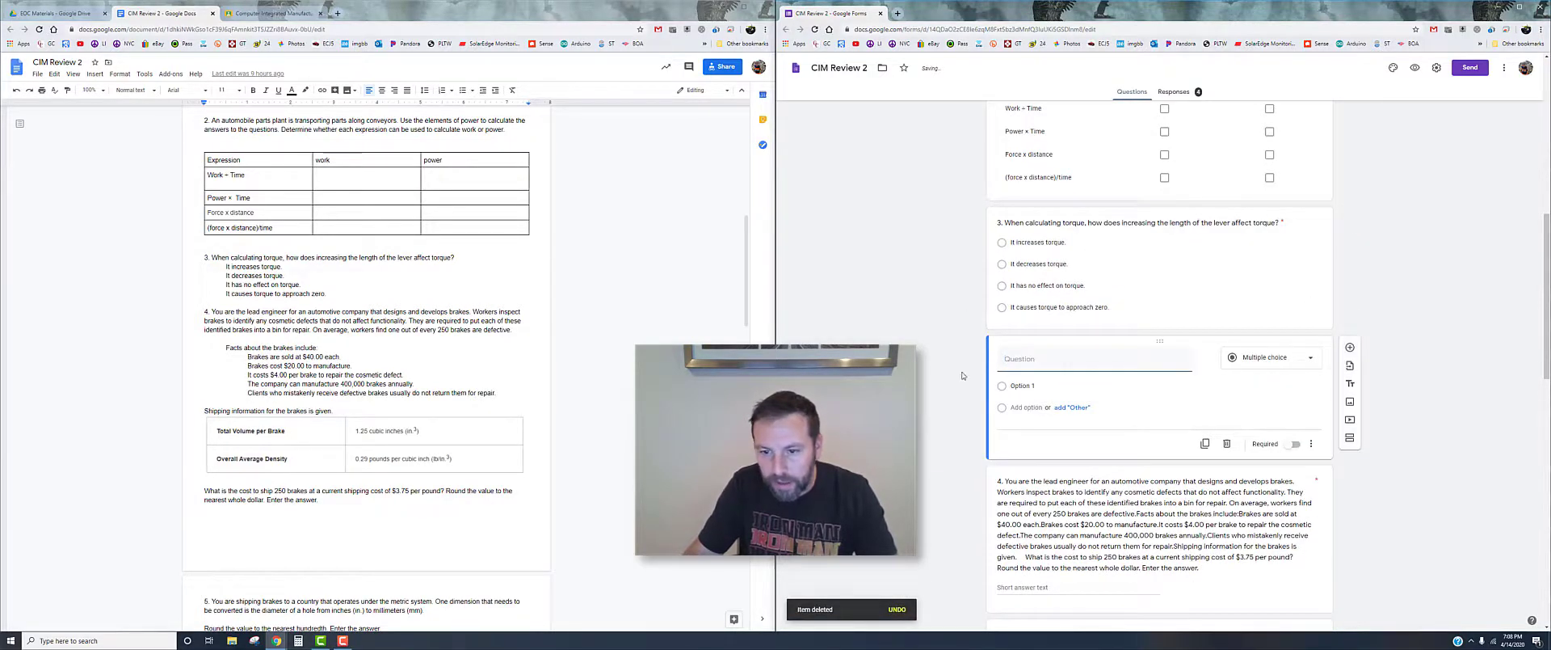
triple_click(273, 258)
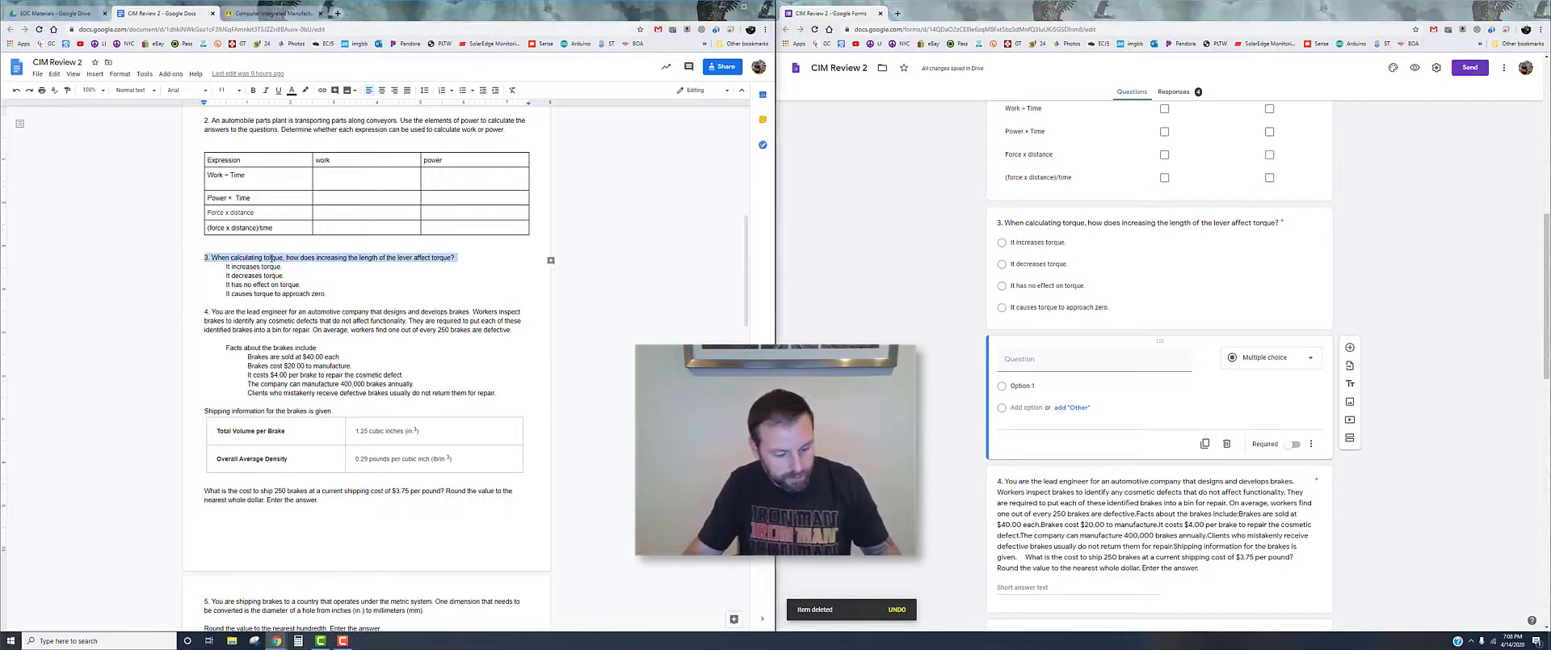
key(ctrl+c)
click(1054, 361)
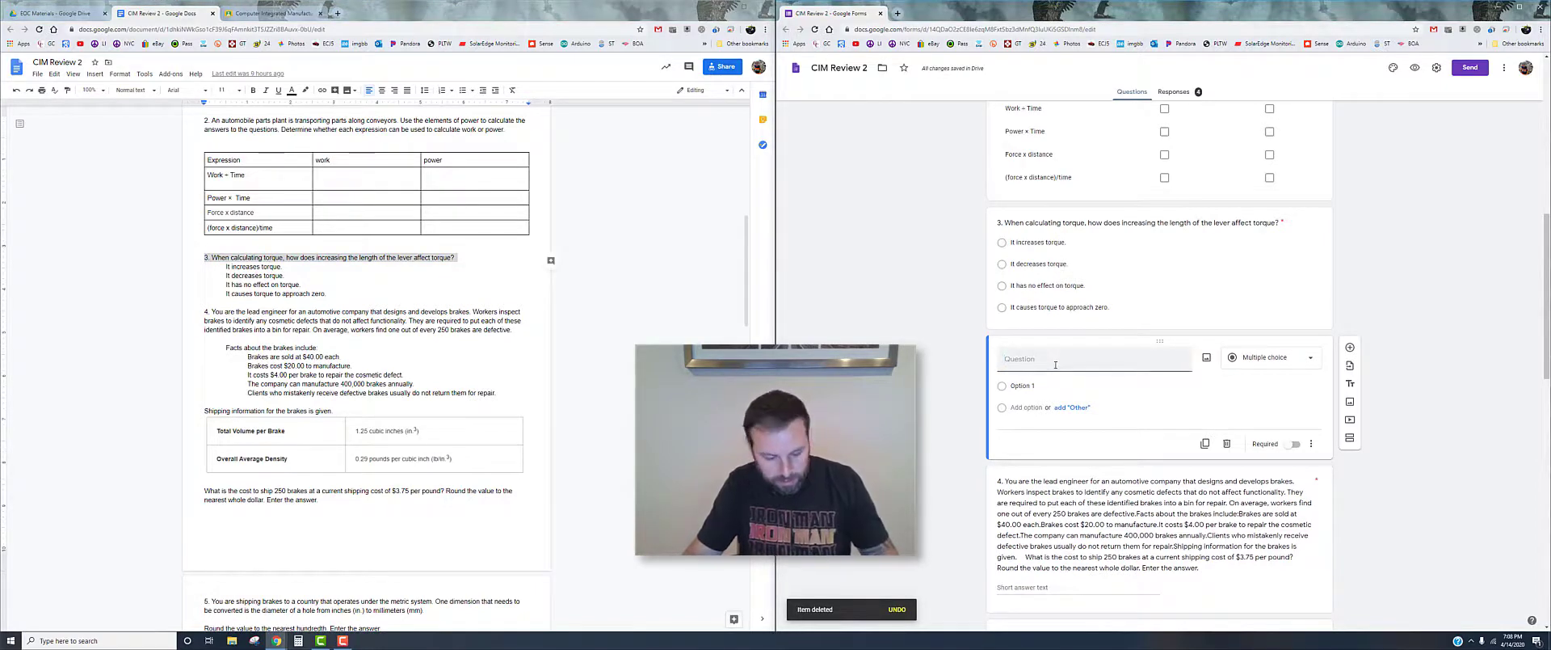
key(ctrl+v)
Step: Copy the document's four torque answers into the new question as separate options, and delete this duplicate question
drag(227, 266, 326, 296)
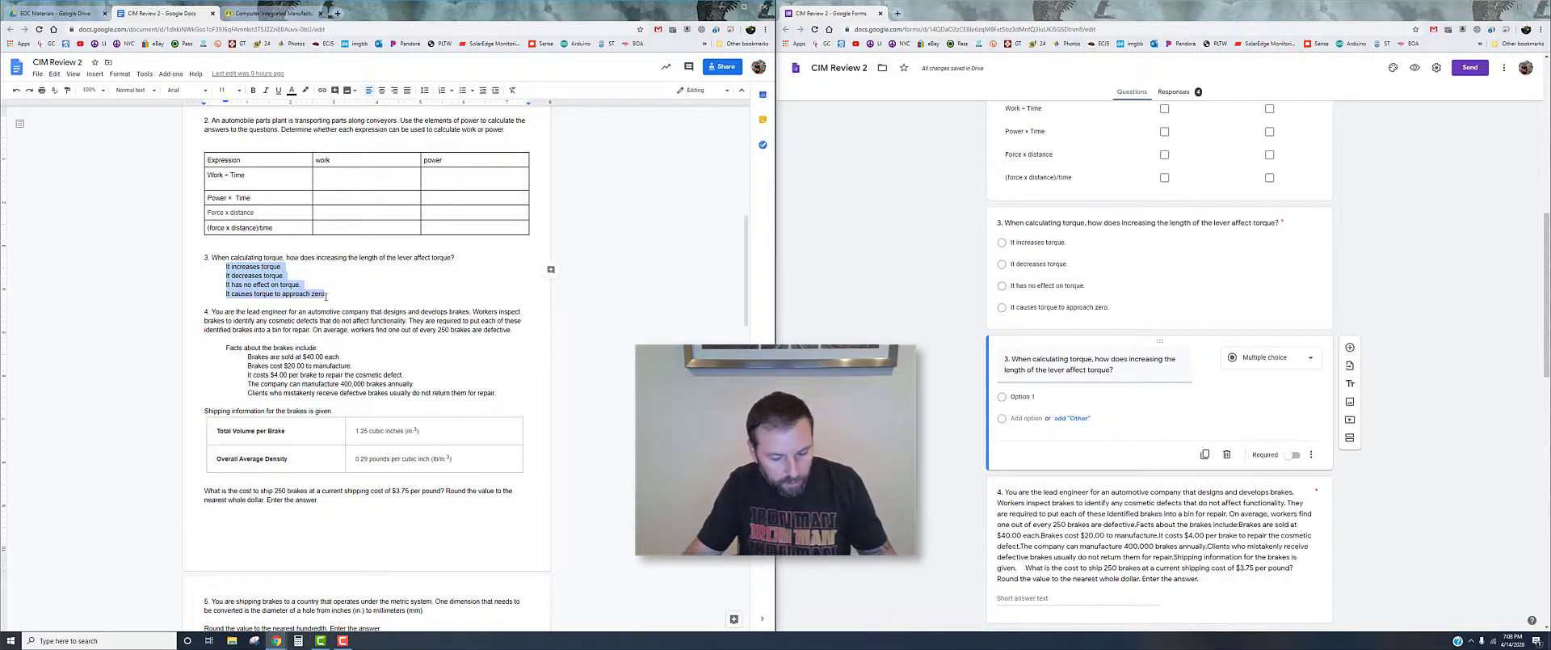
key(ctrl+c)
click(1022, 397)
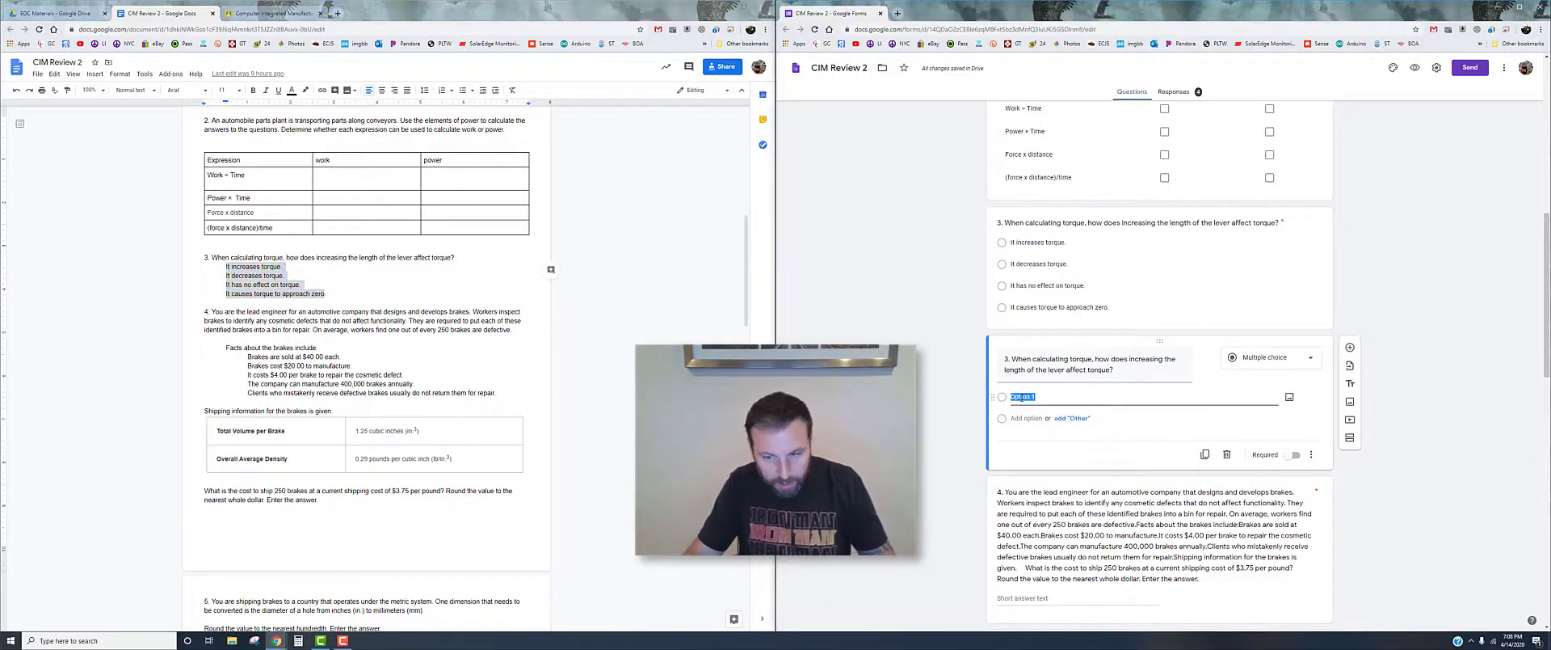
key(ctrl+v)
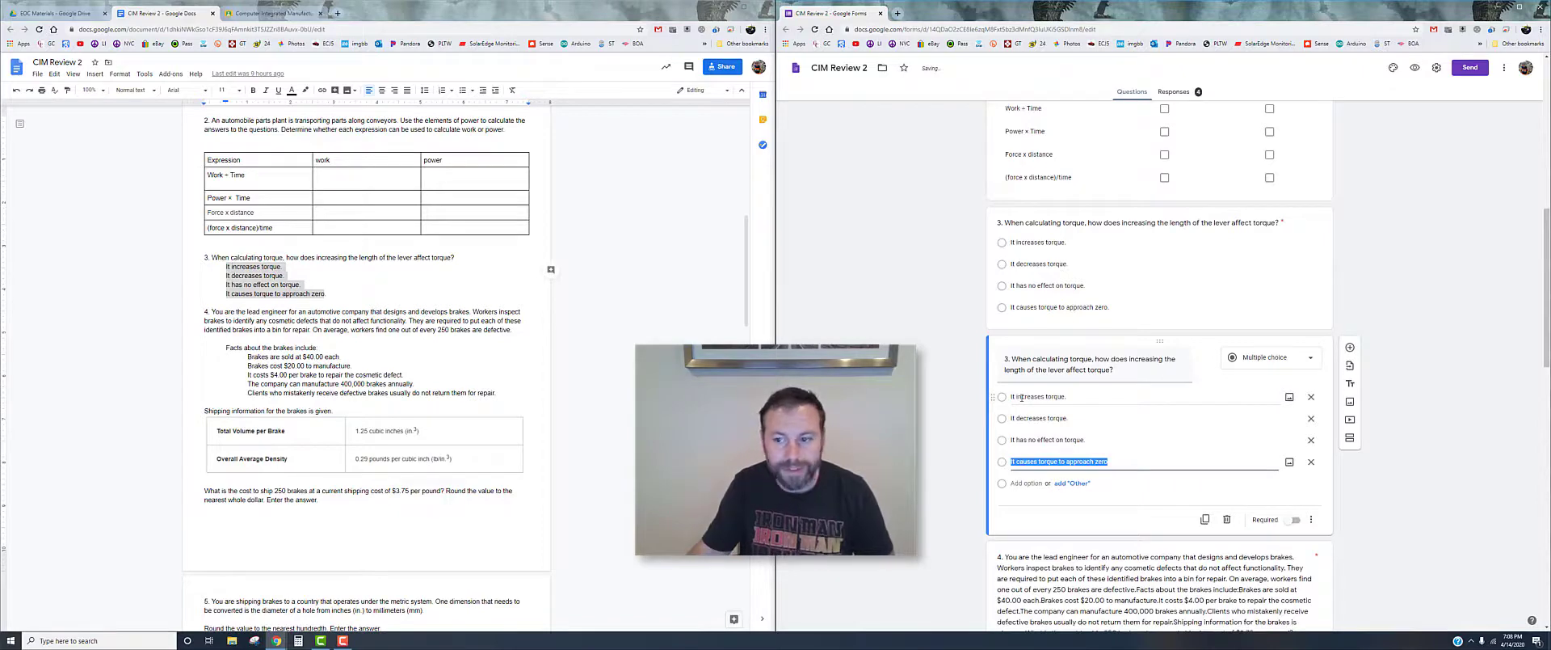
click(1227, 519)
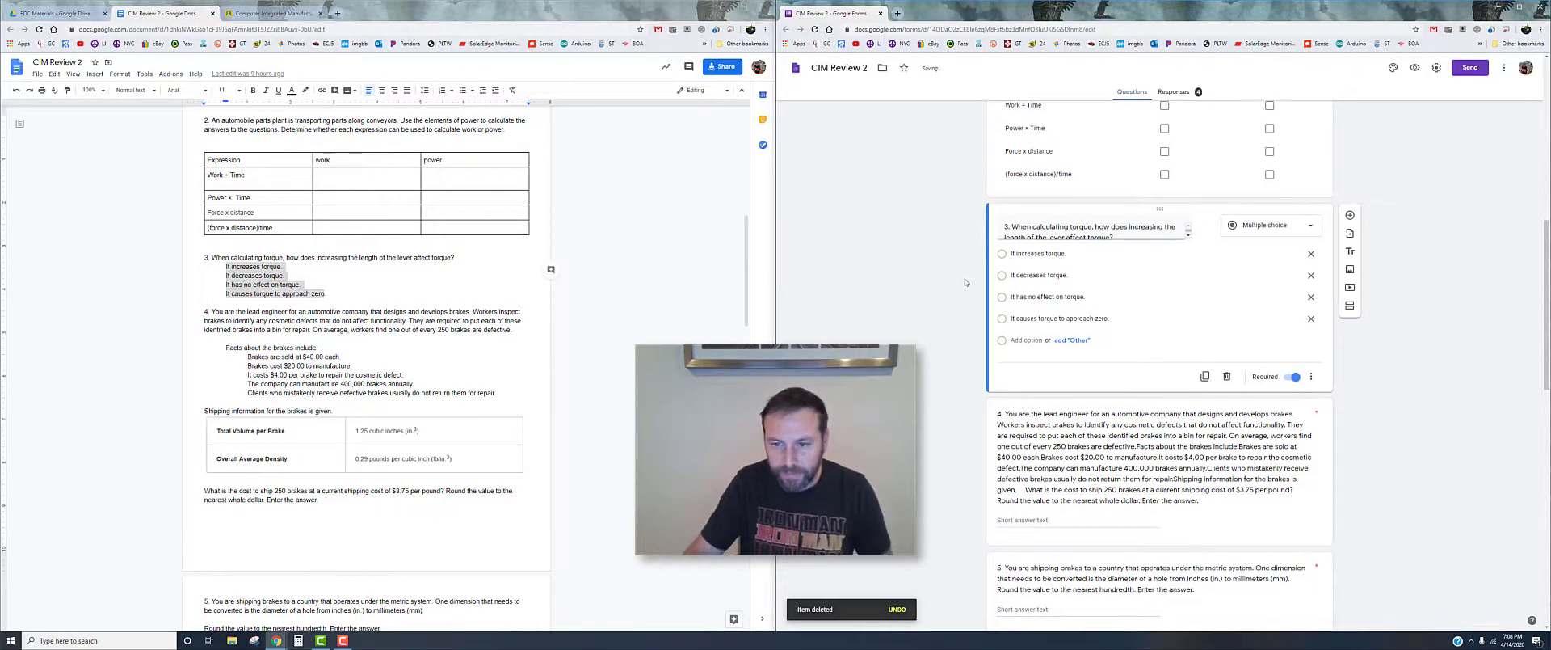
Step: Compare questions 4 to 6 in the document with the form's short answer and file upload versions
scroll(964, 282, down, 3)
scroll(225, 222, down, 2)
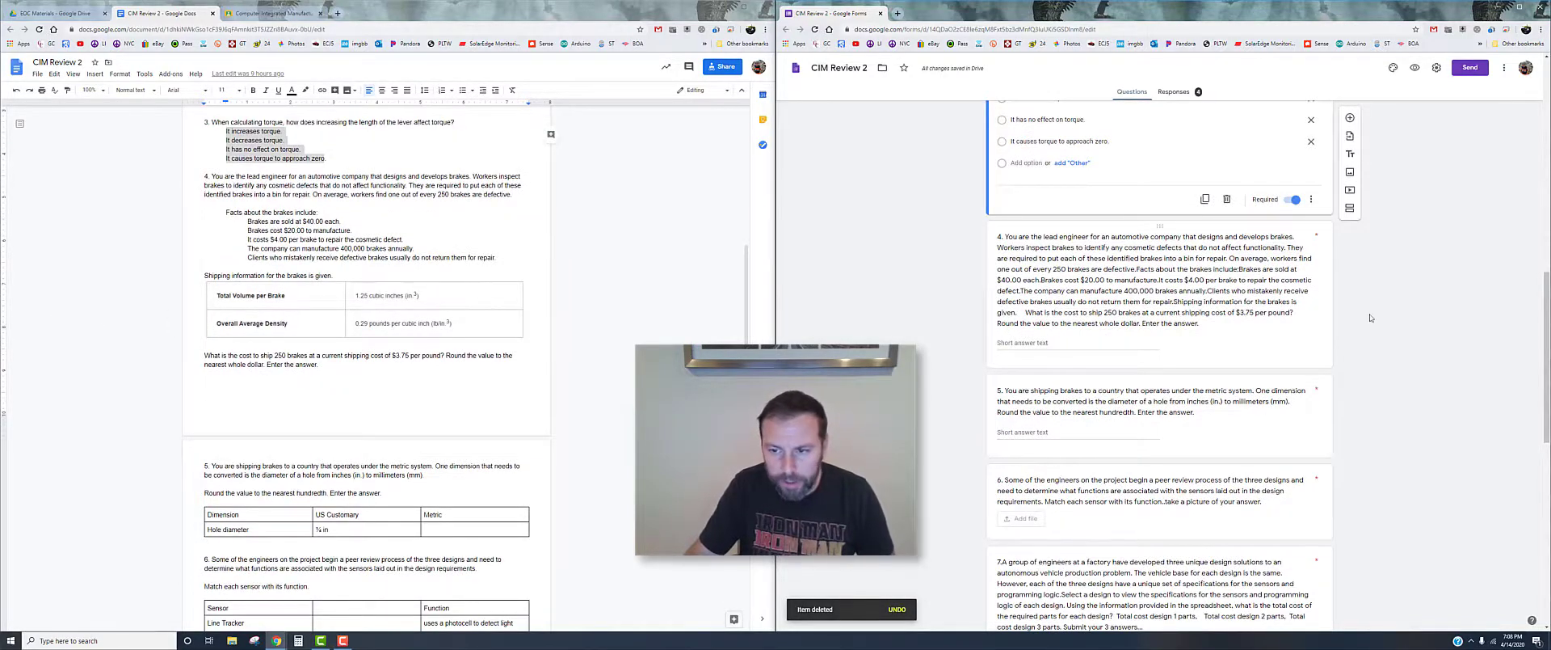
scroll(1046, 314, down, 1)
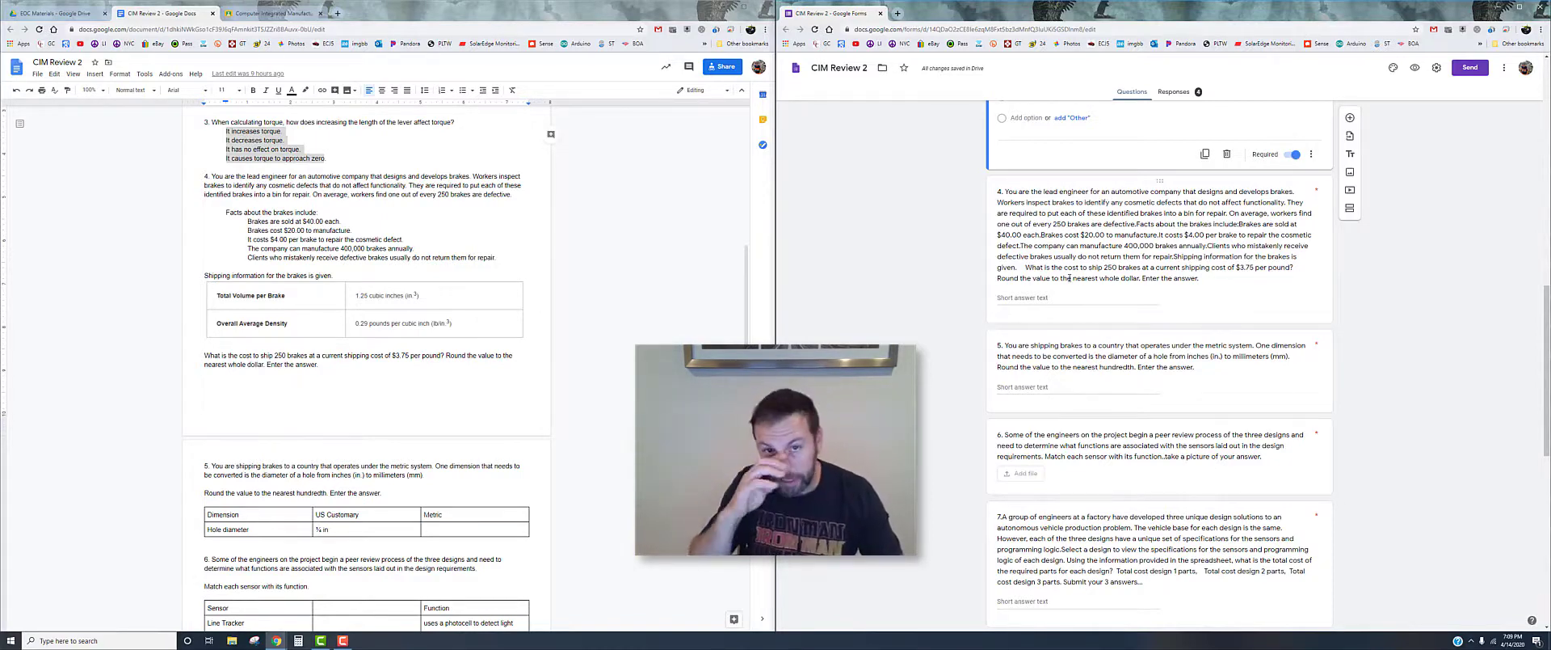
scroll(562, 409, down, 5)
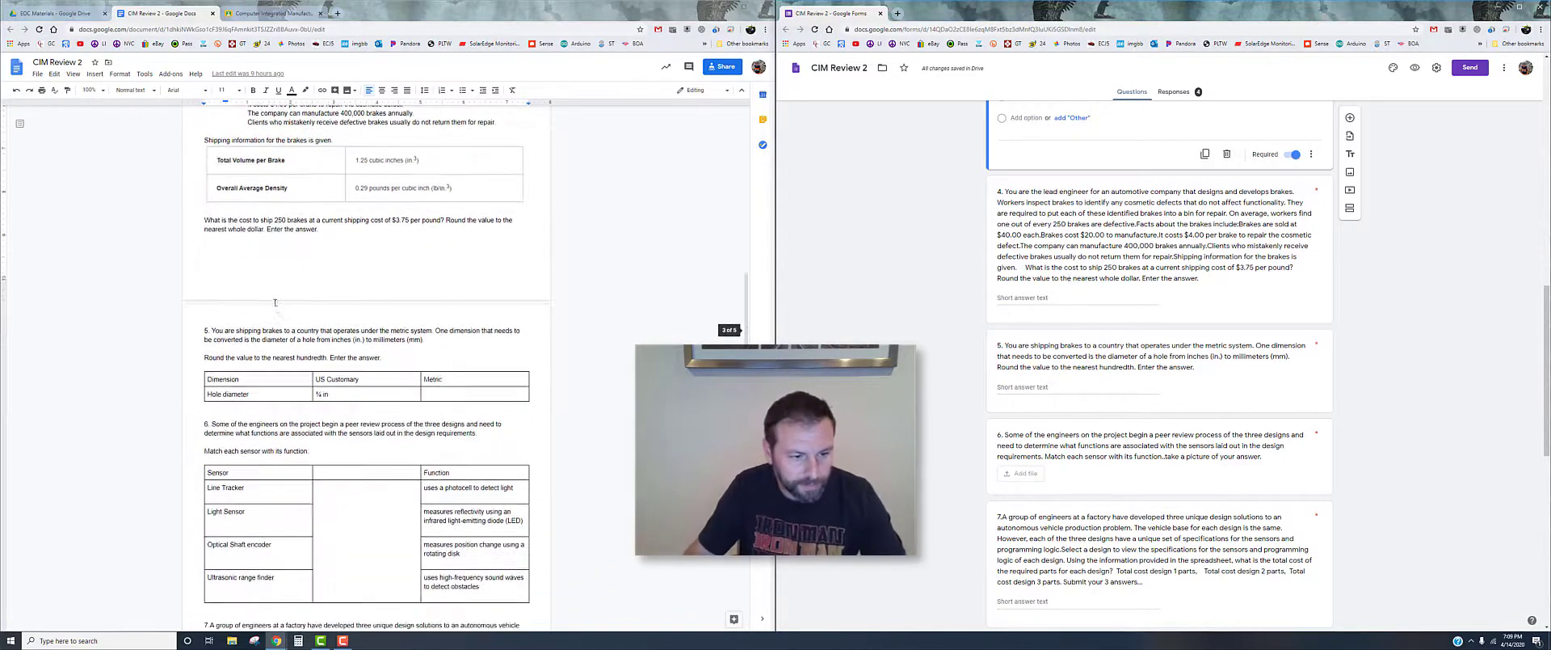
scroll(1179, 329, down, 1)
scroll(1179, 329, down, 1)
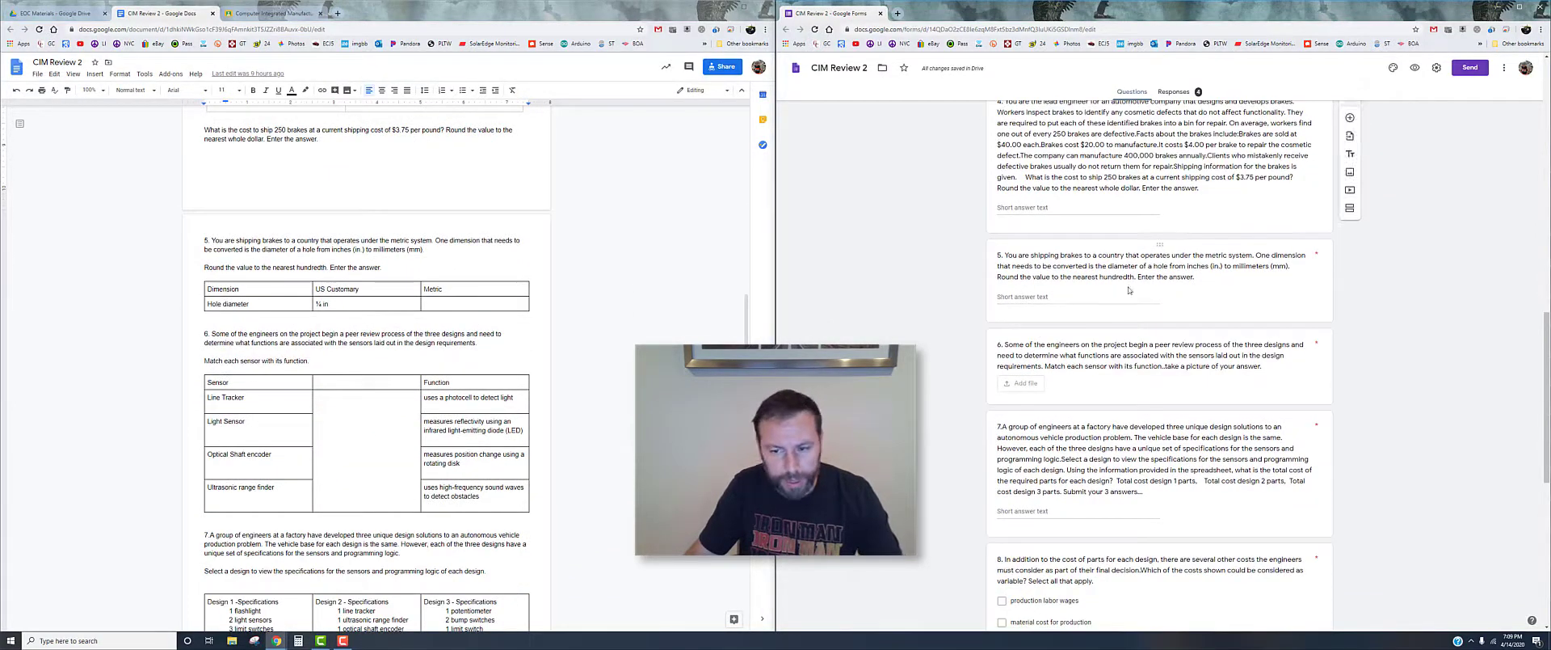
scroll(976, 309, down, 1)
click(1068, 299)
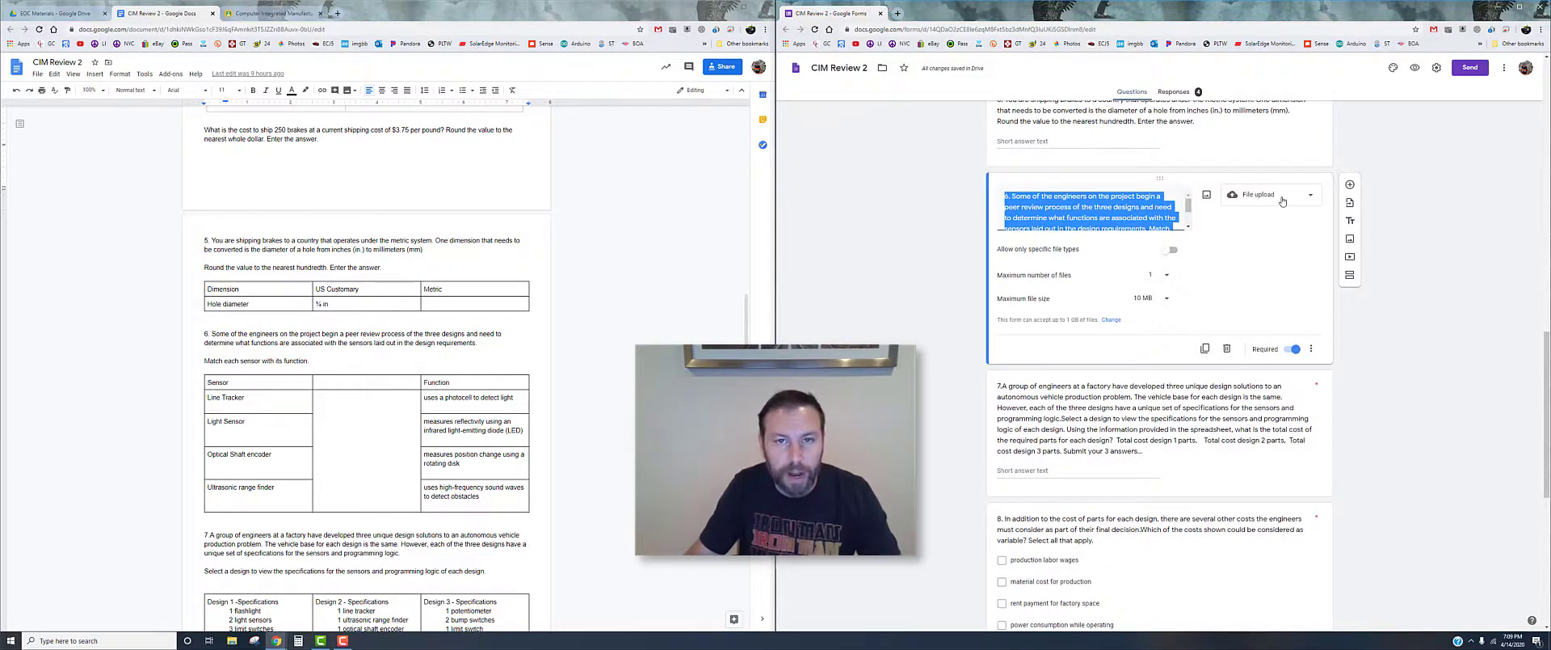
scroll(366, 345, down, 2)
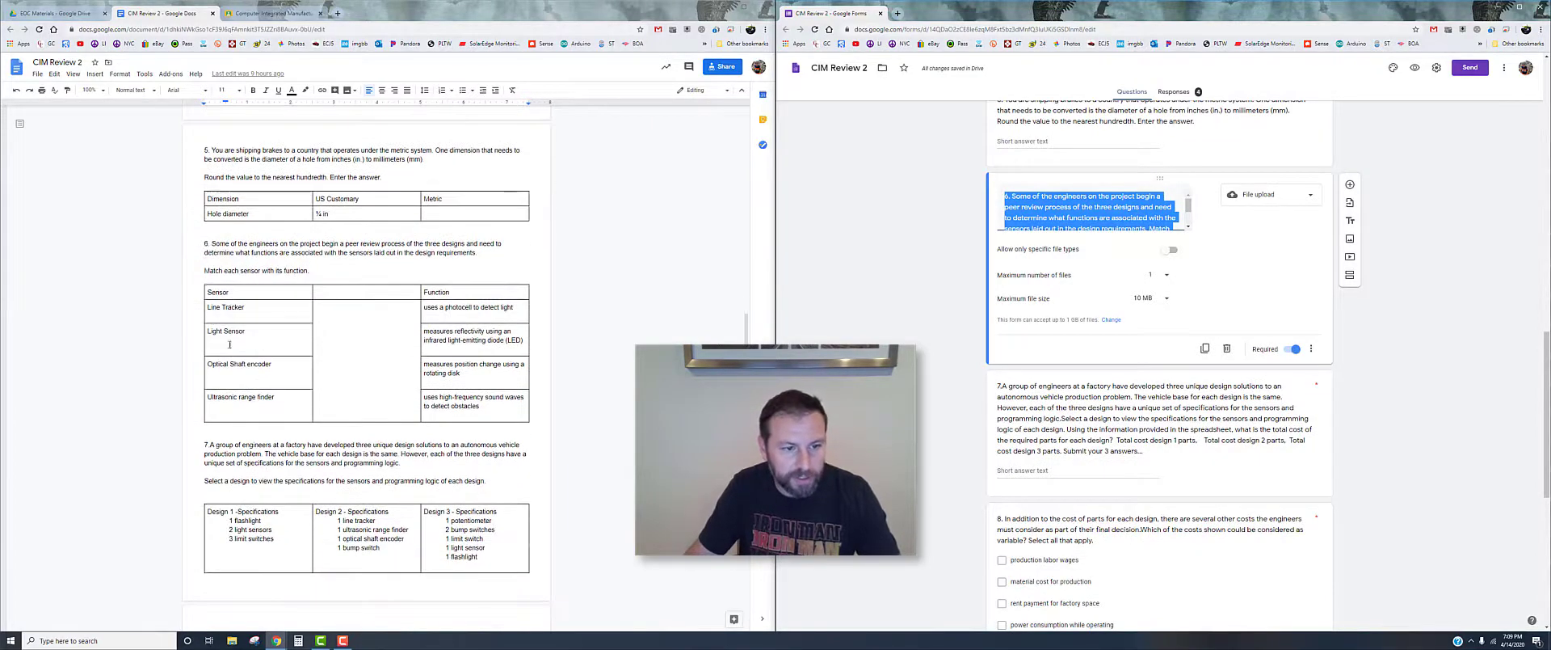
Step: Compare questions 7 to 10 in the document with the form's short answer, checkbox and checkbox grid versions
scroll(366, 345, down, 4)
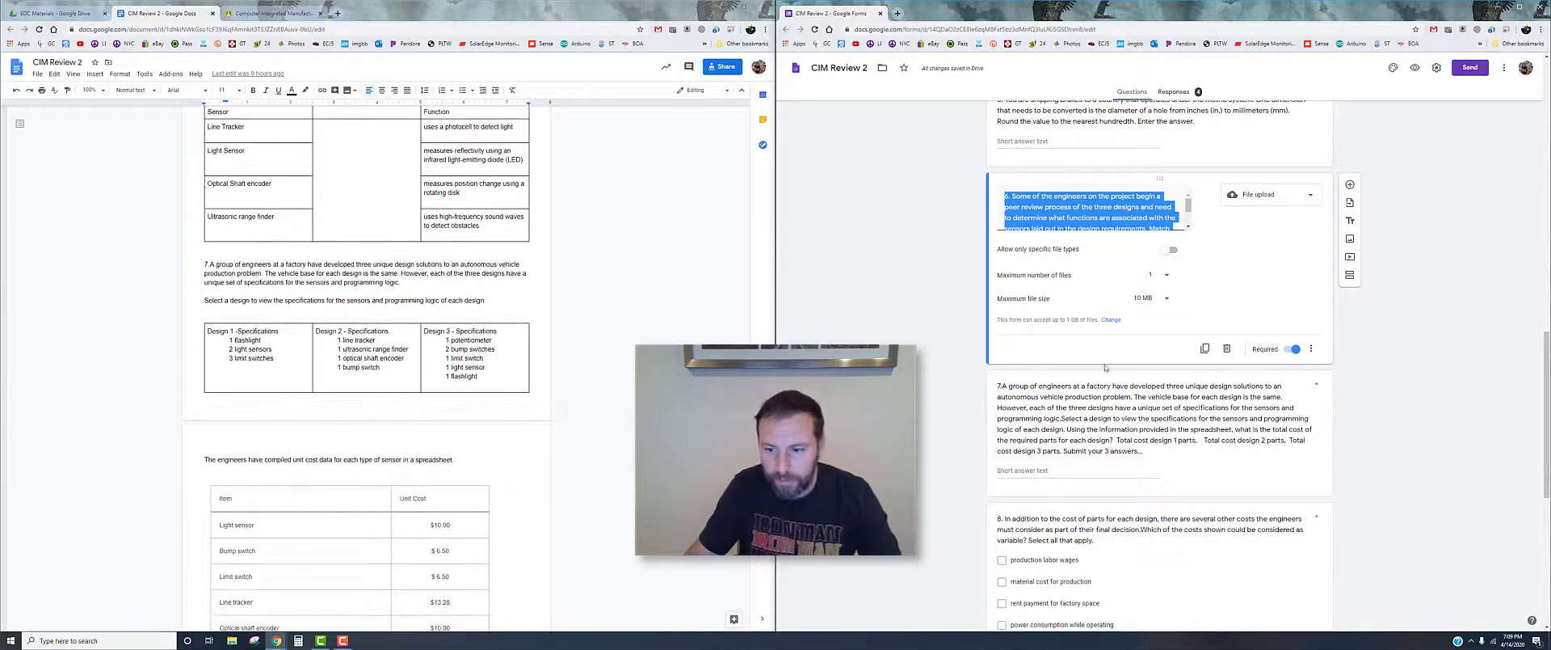
scroll(1106, 368, down, 2)
click(1183, 358)
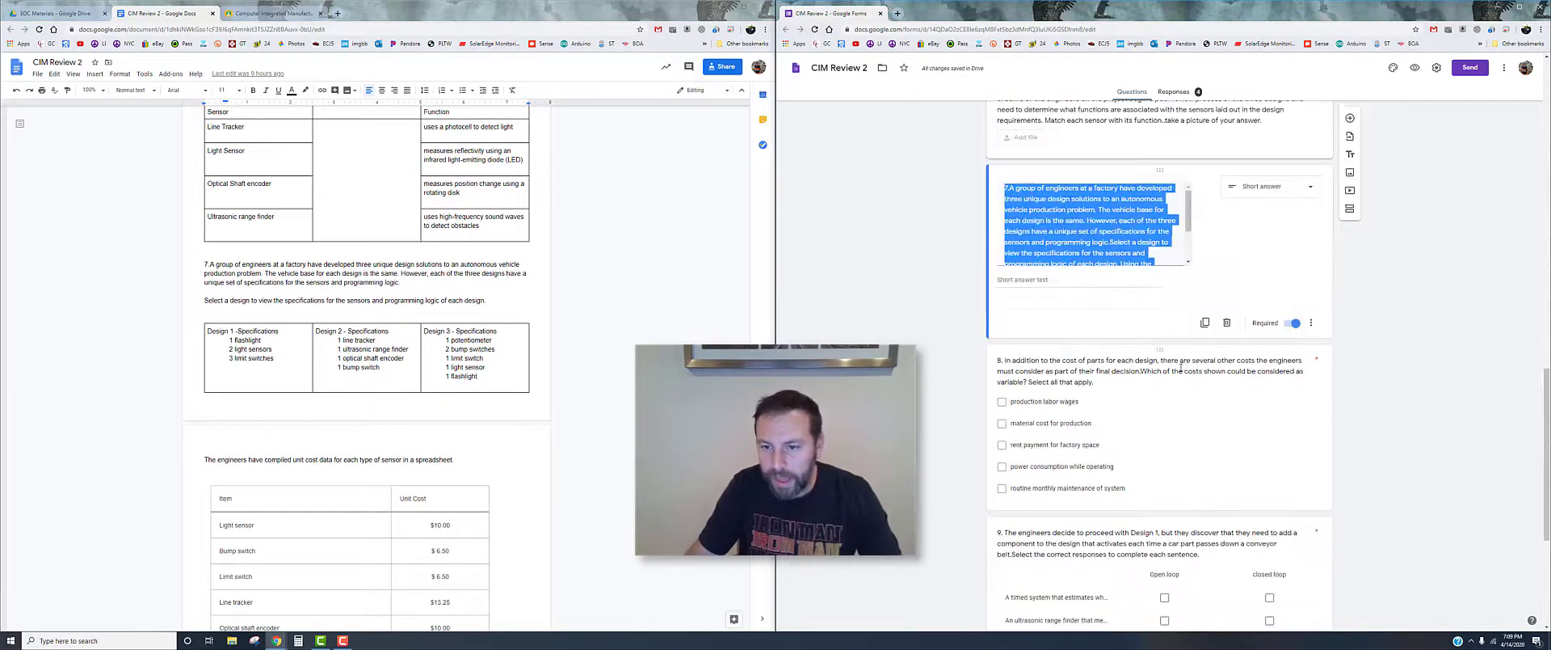
scroll(1072, 379, down, 4)
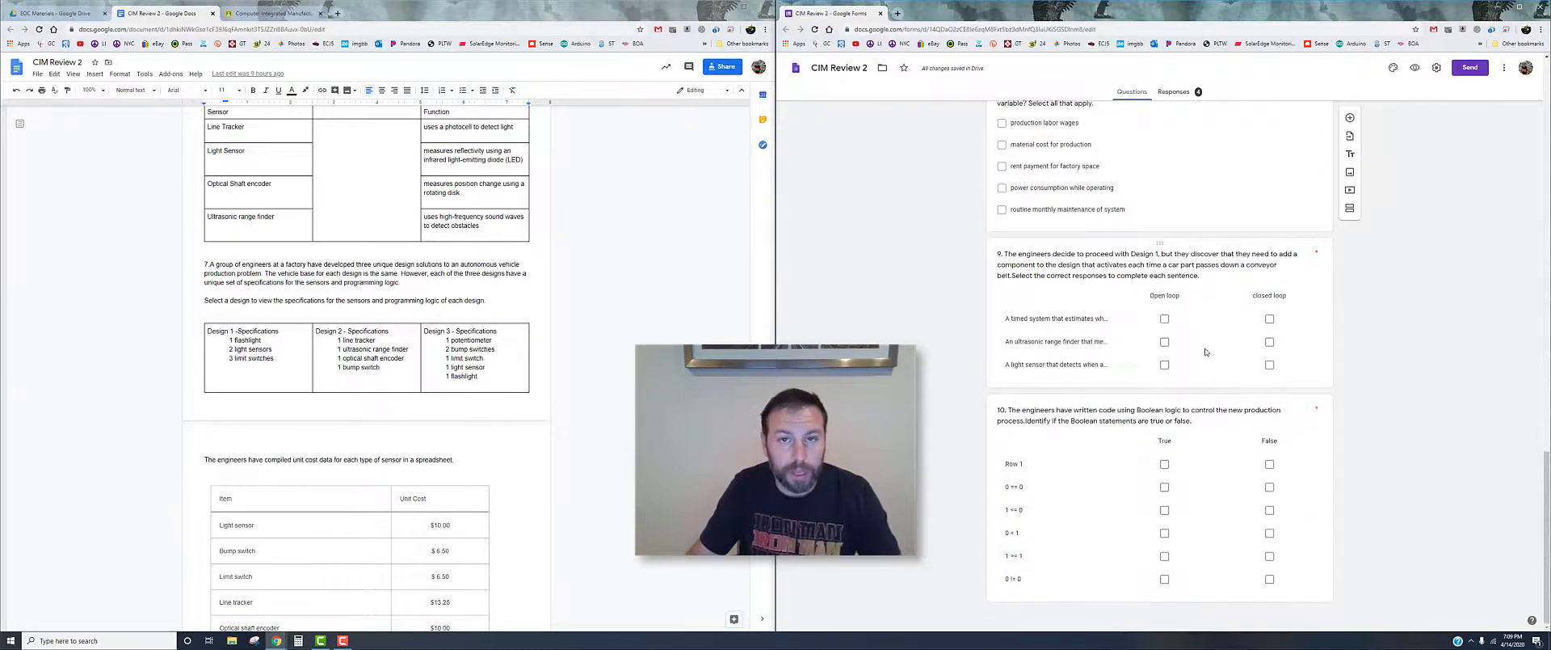
click(1195, 316)
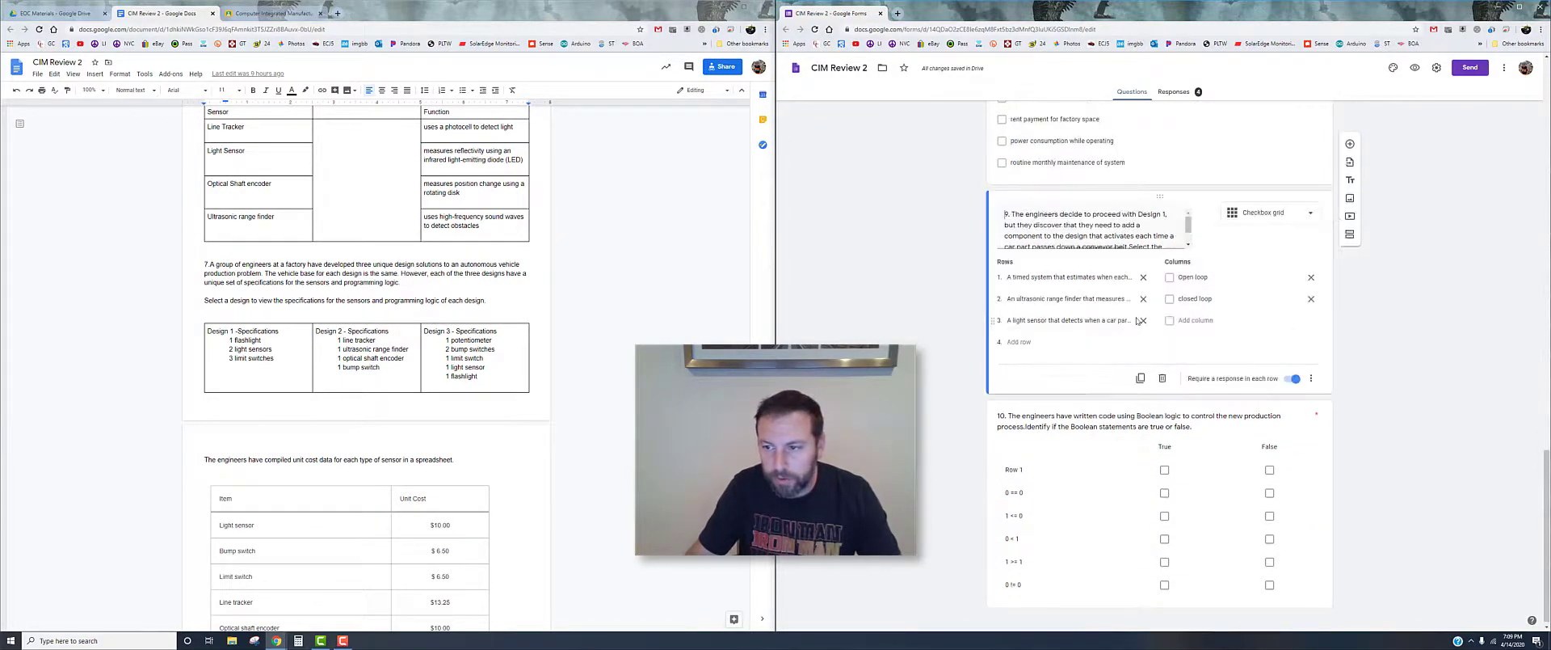
click(1099, 494)
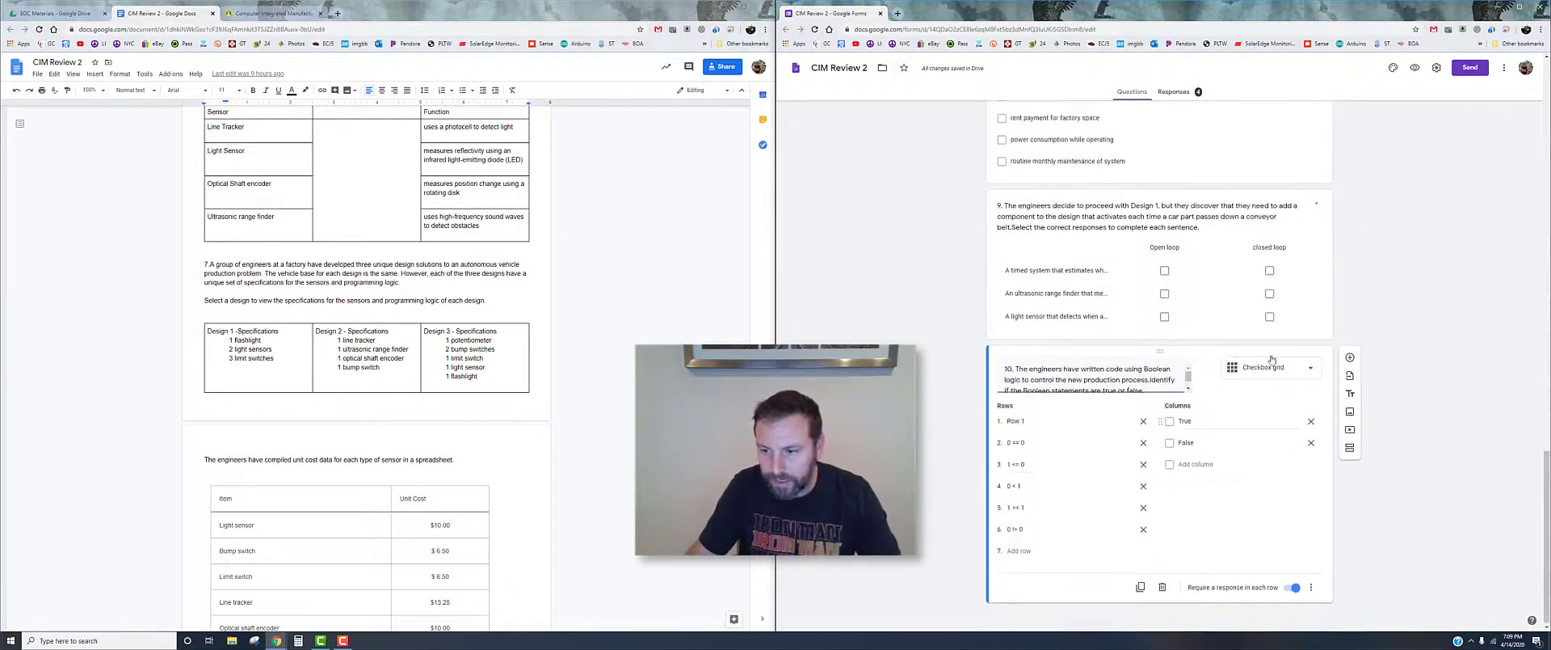
scroll(372, 415, down, 2)
scroll(373, 415, down, 10)
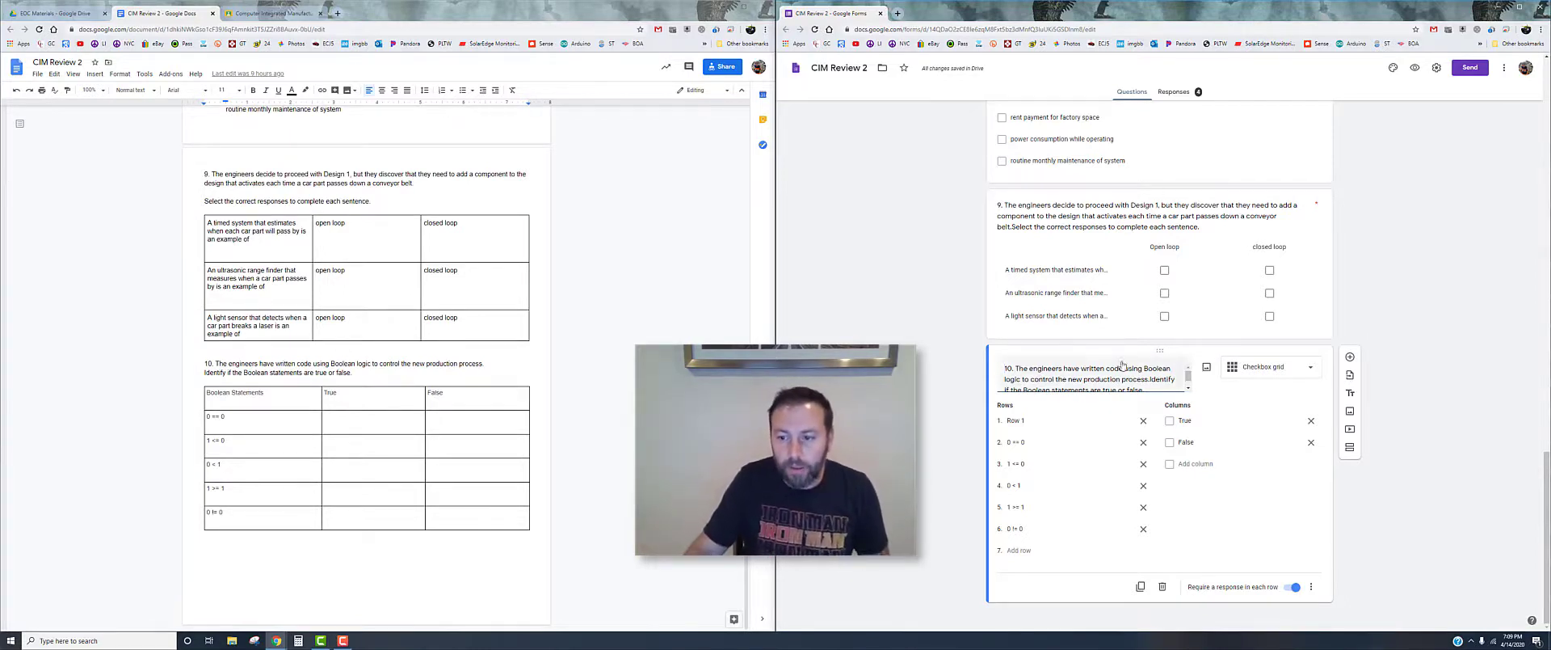
scroll(1202, 465, up, 5)
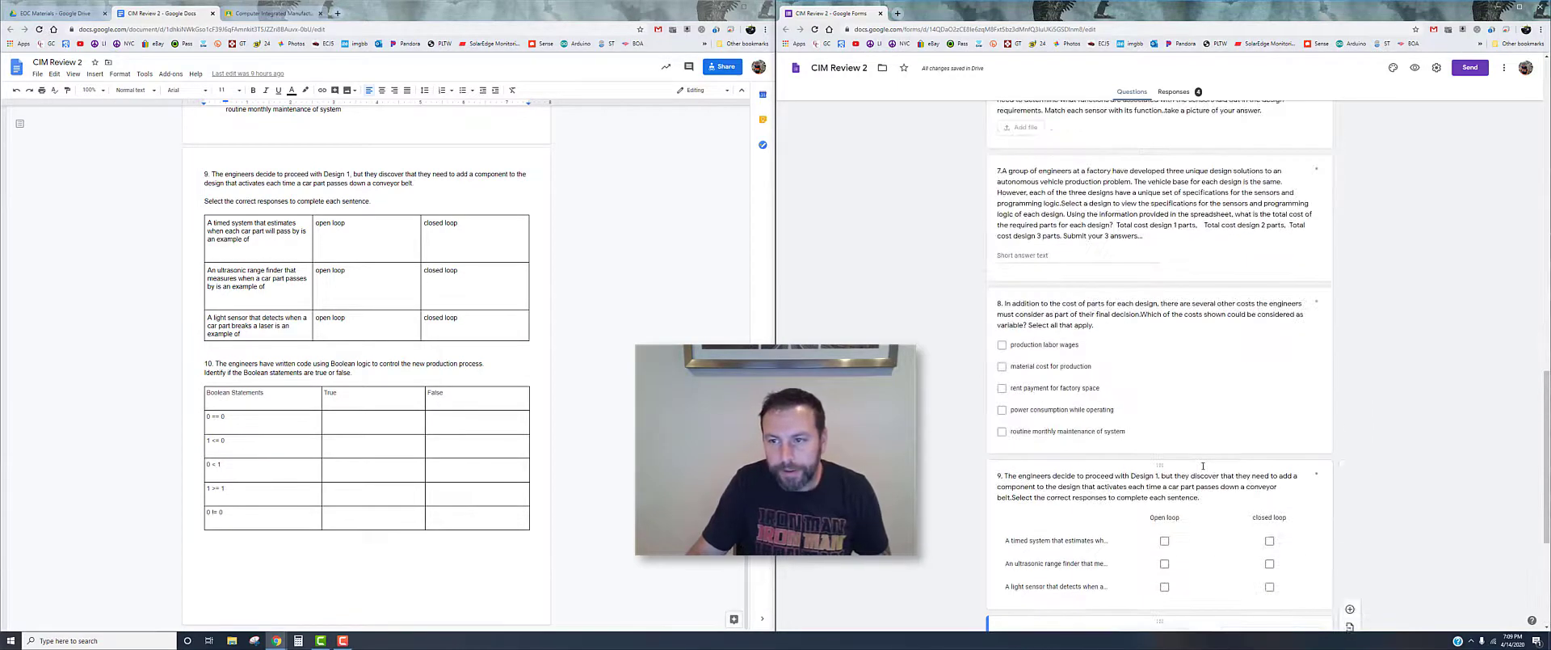
Step: Browse the form's individual responses and view the files submitted for question 1 in the by-question view
click(1175, 92)
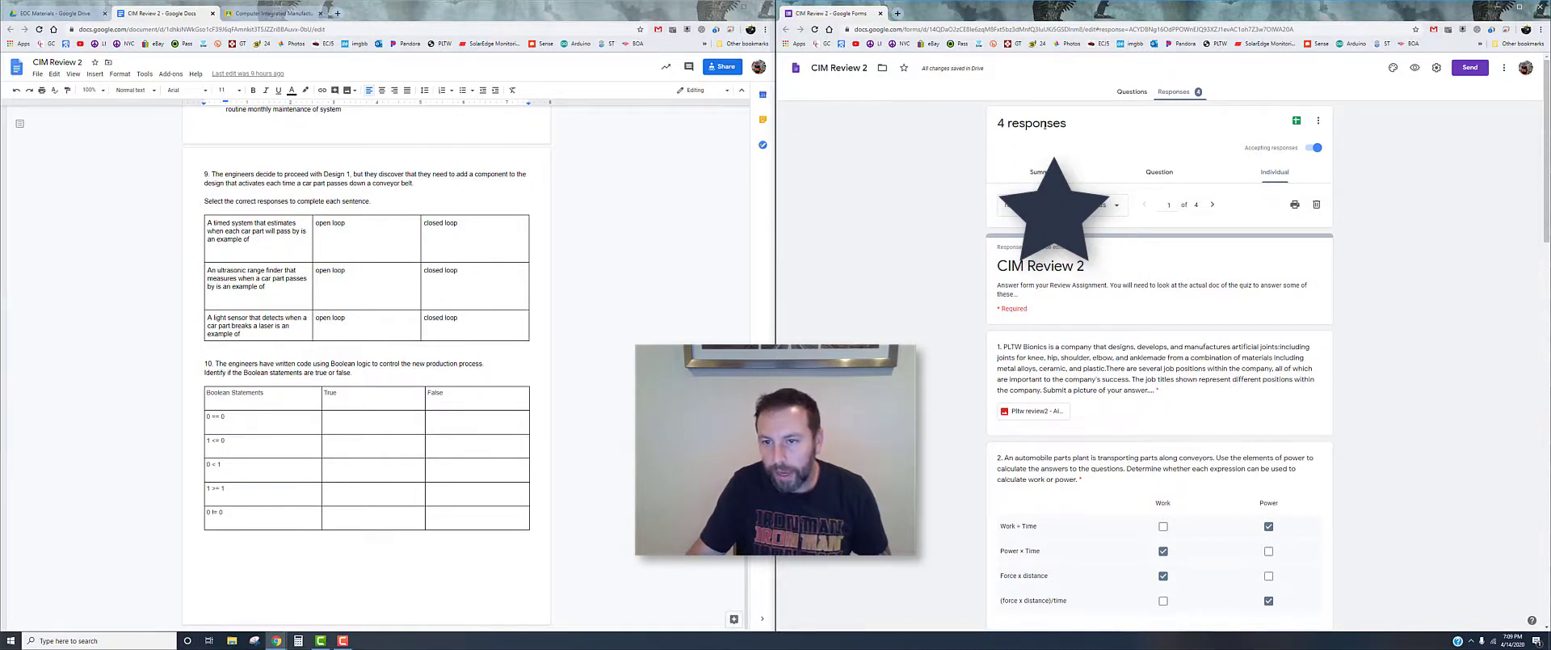
click(1213, 205)
click(1213, 204)
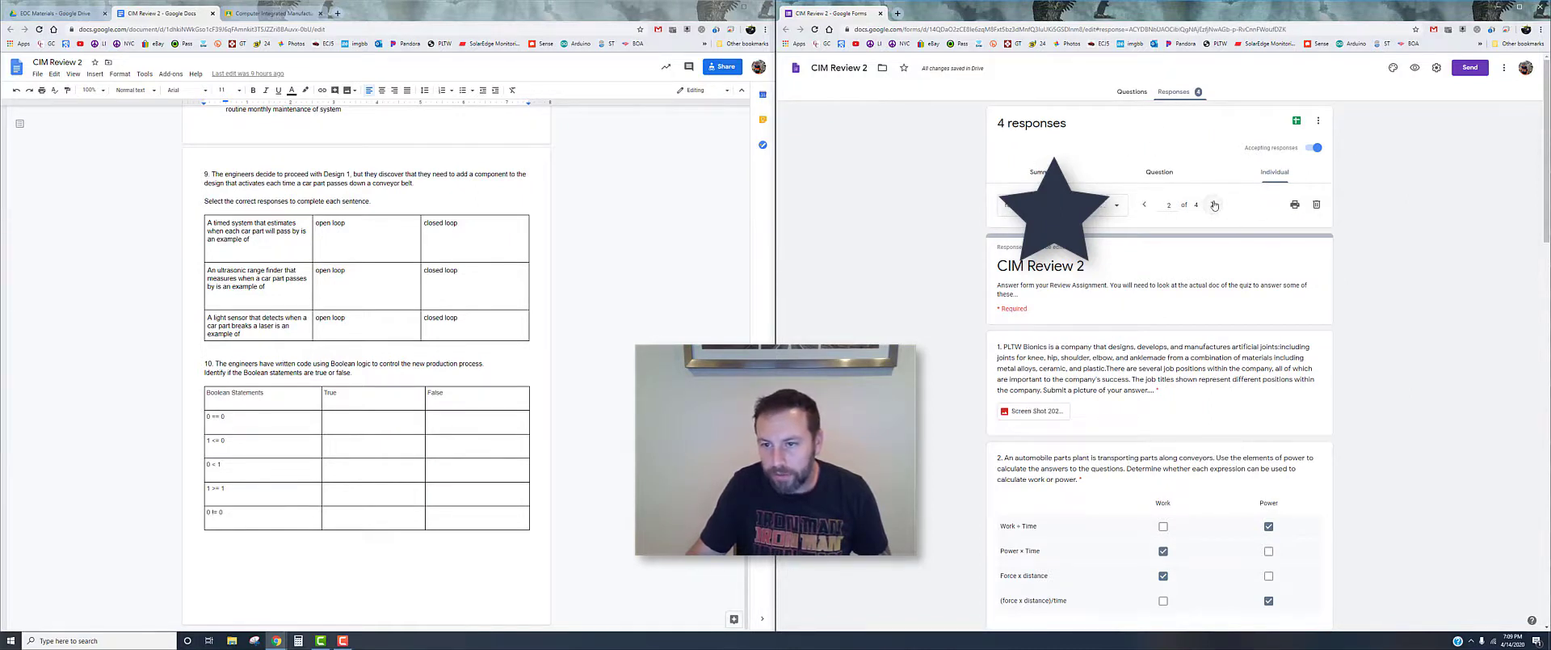
click(1214, 205)
click(1160, 172)
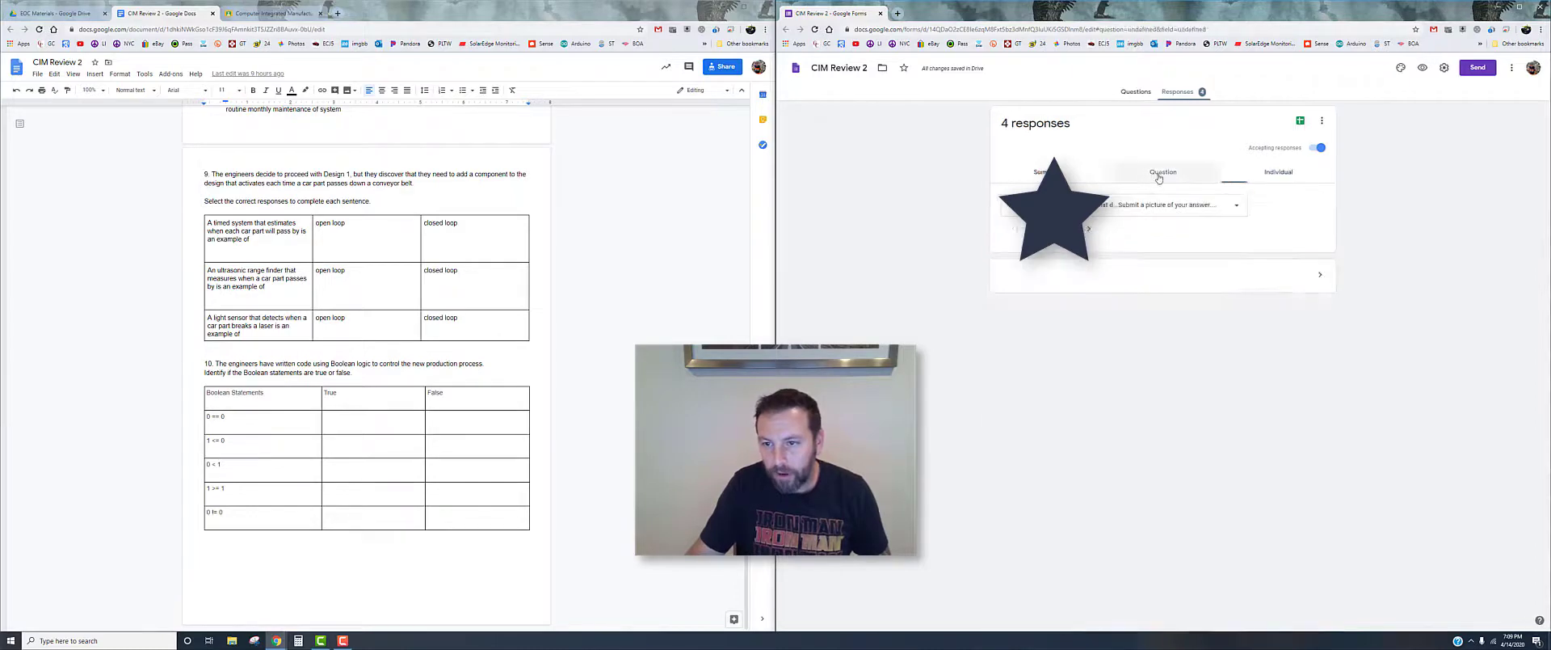
scroll(1044, 492, down, 2)
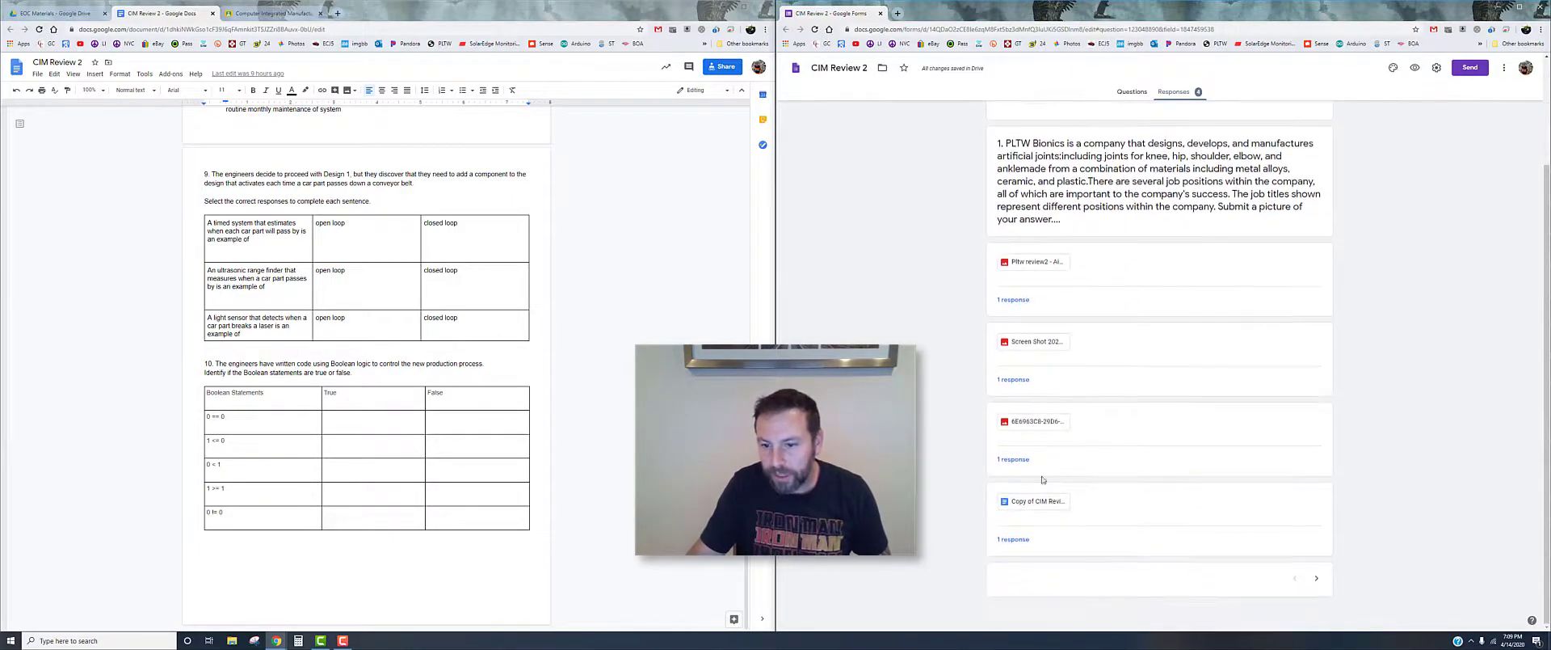
scroll(1060, 306, up, 2)
Step: Examine the response summary, with its respondents list, submitted files and answer charts for each question
click(1044, 172)
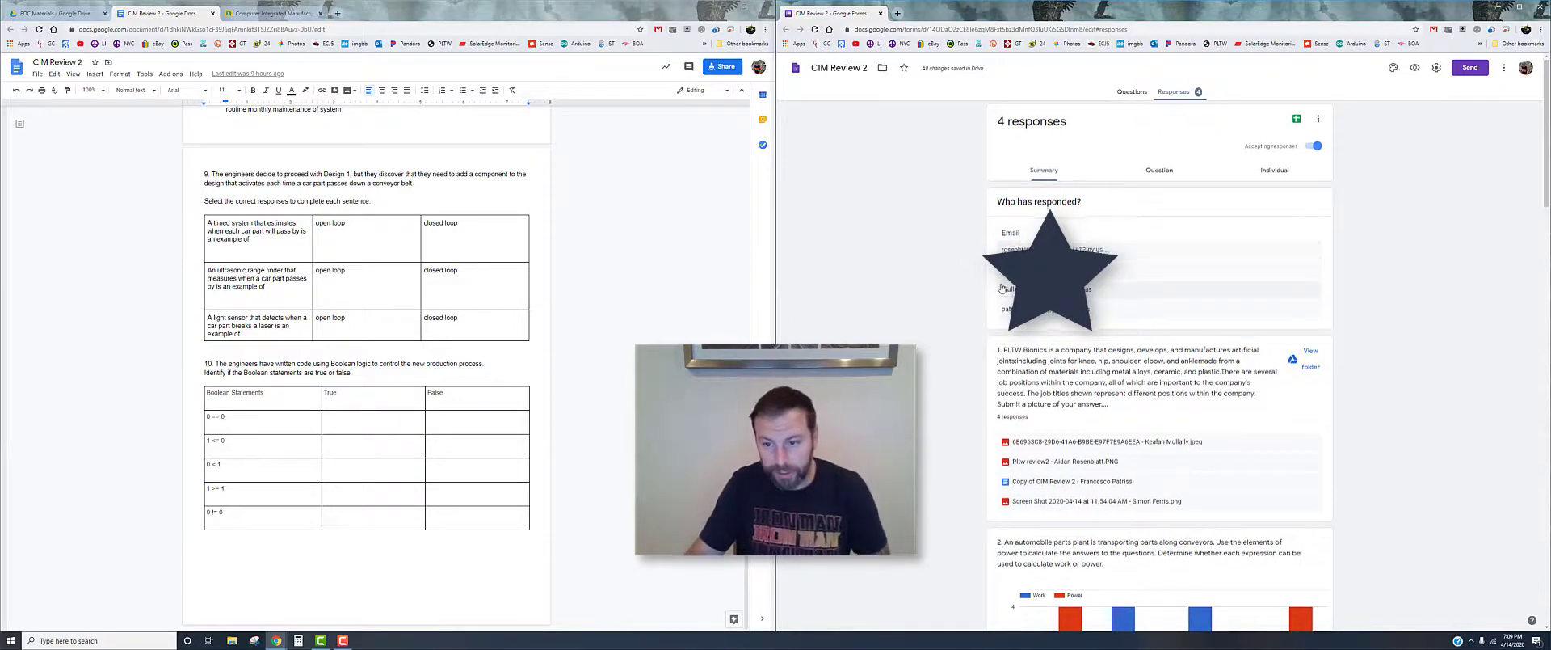
scroll(993, 324, down, 2)
scroll(997, 327, down, 5)
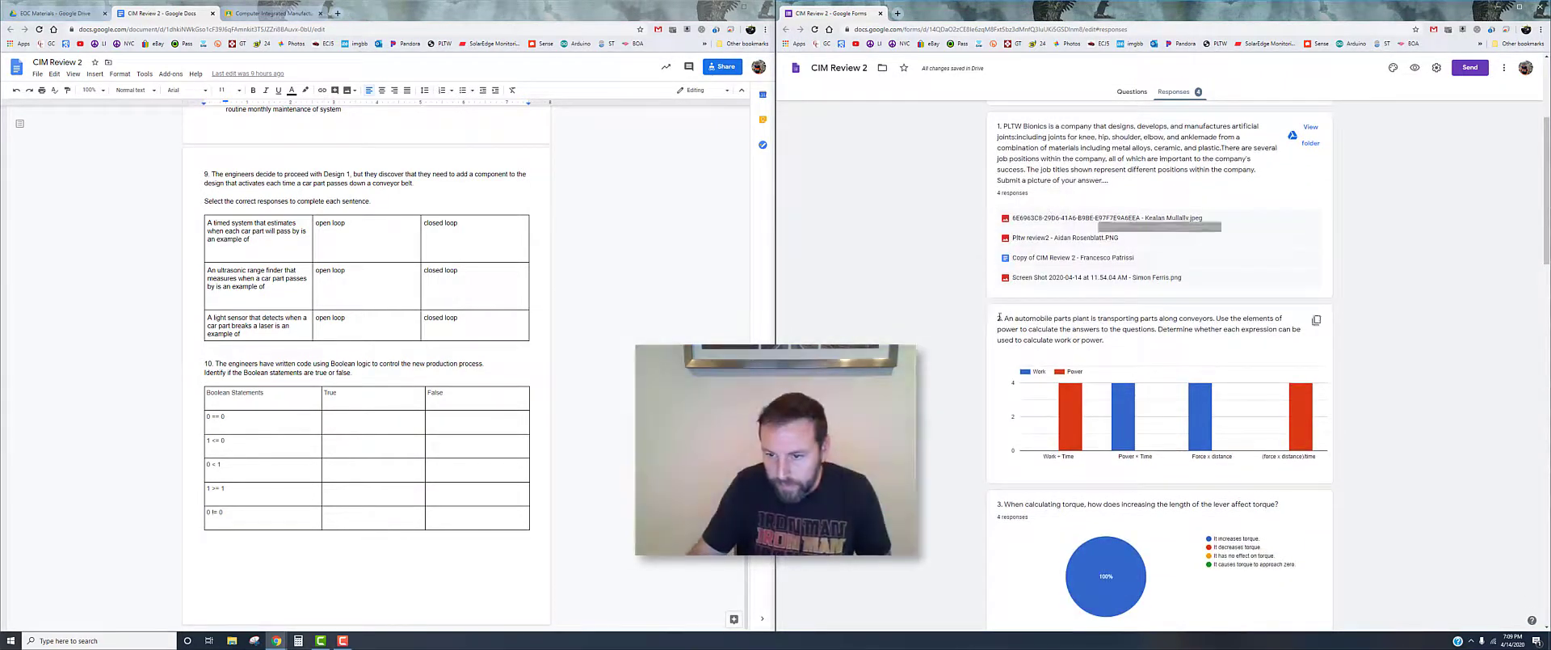
scroll(1004, 333, down, 7)
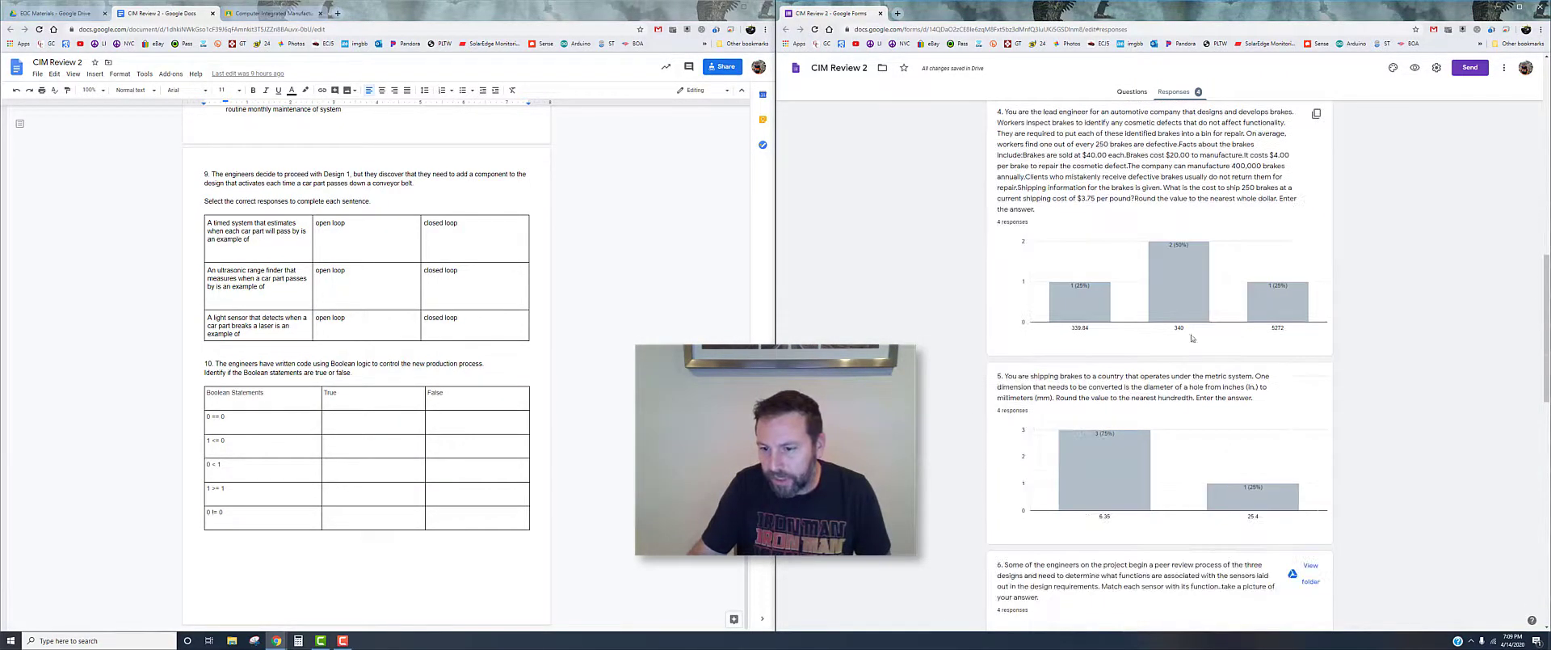
scroll(1016, 337, down, 15)
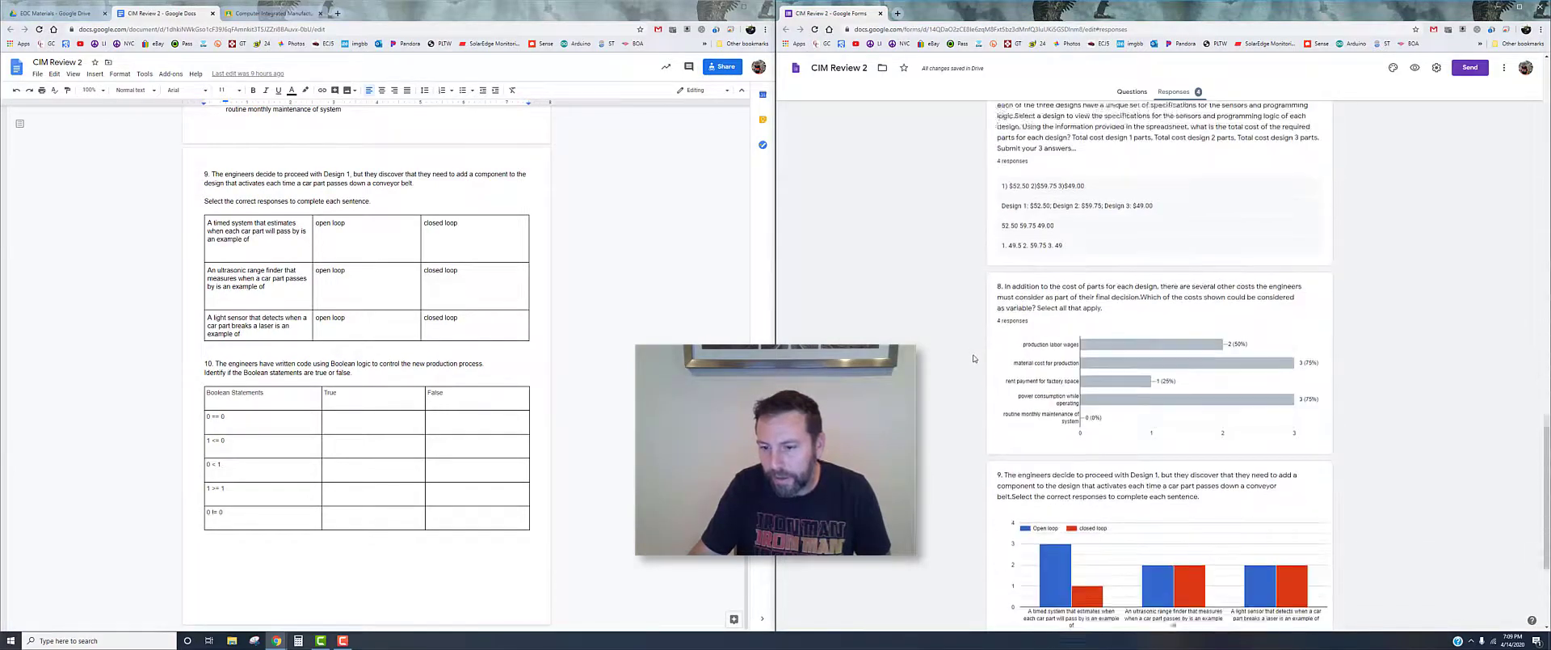
scroll(974, 358, down, 1)
scroll(973, 358, up, 20)
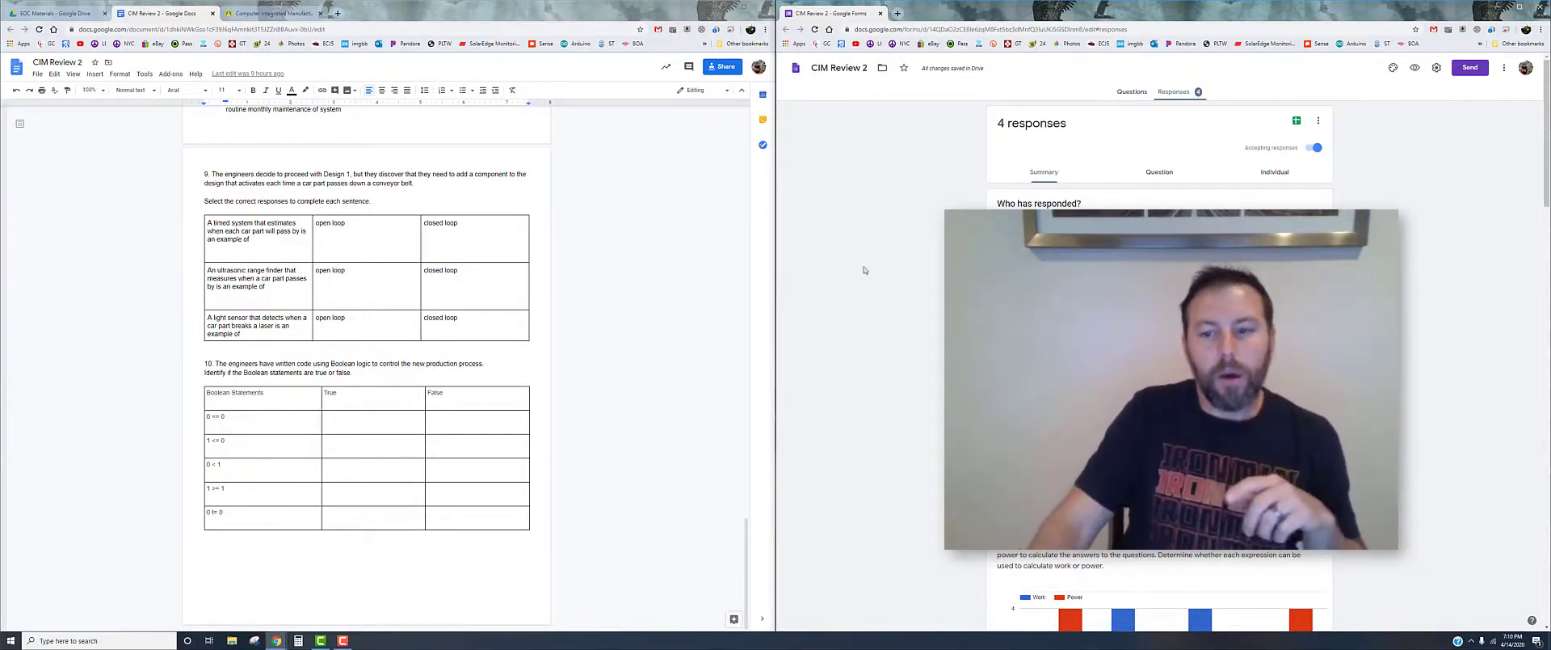
Step: Preview the form as a respondent sees it, look through all its questions, and return to the form editor
click(1132, 91)
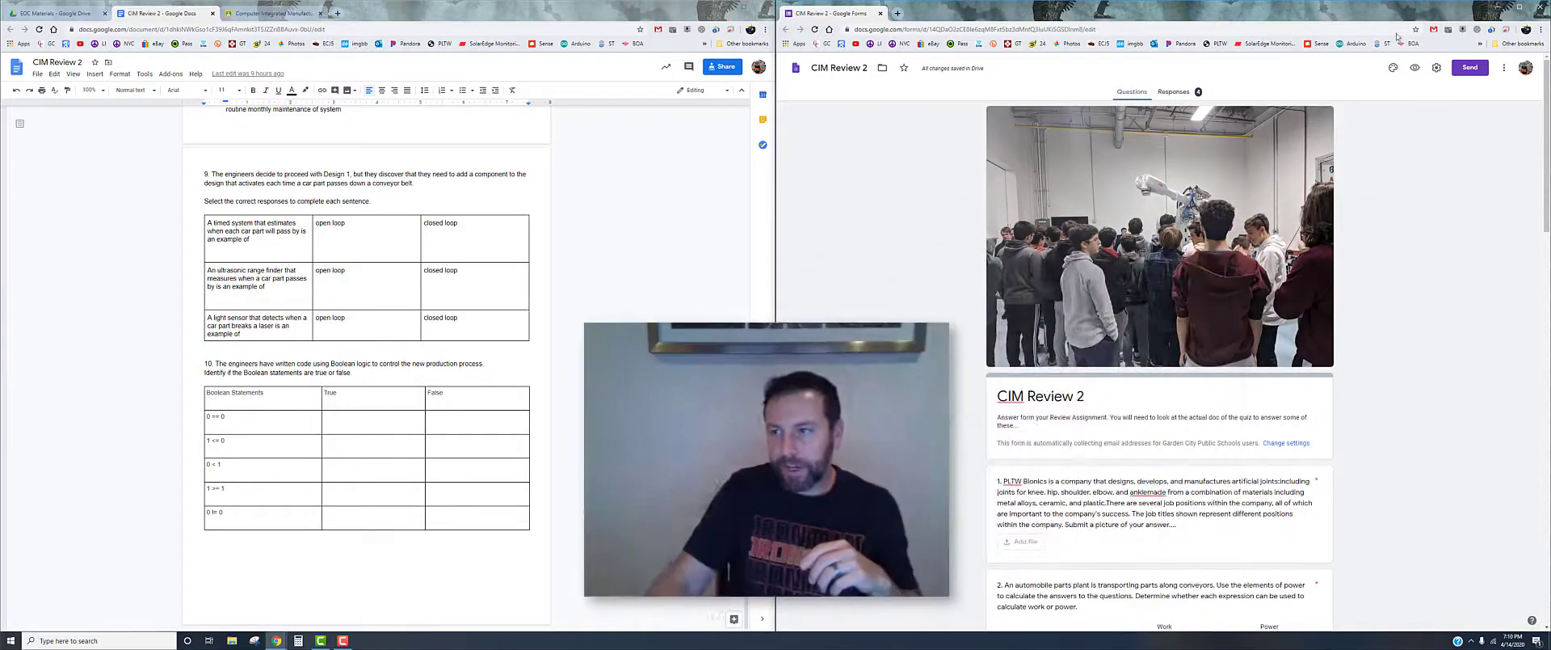
click(1416, 69)
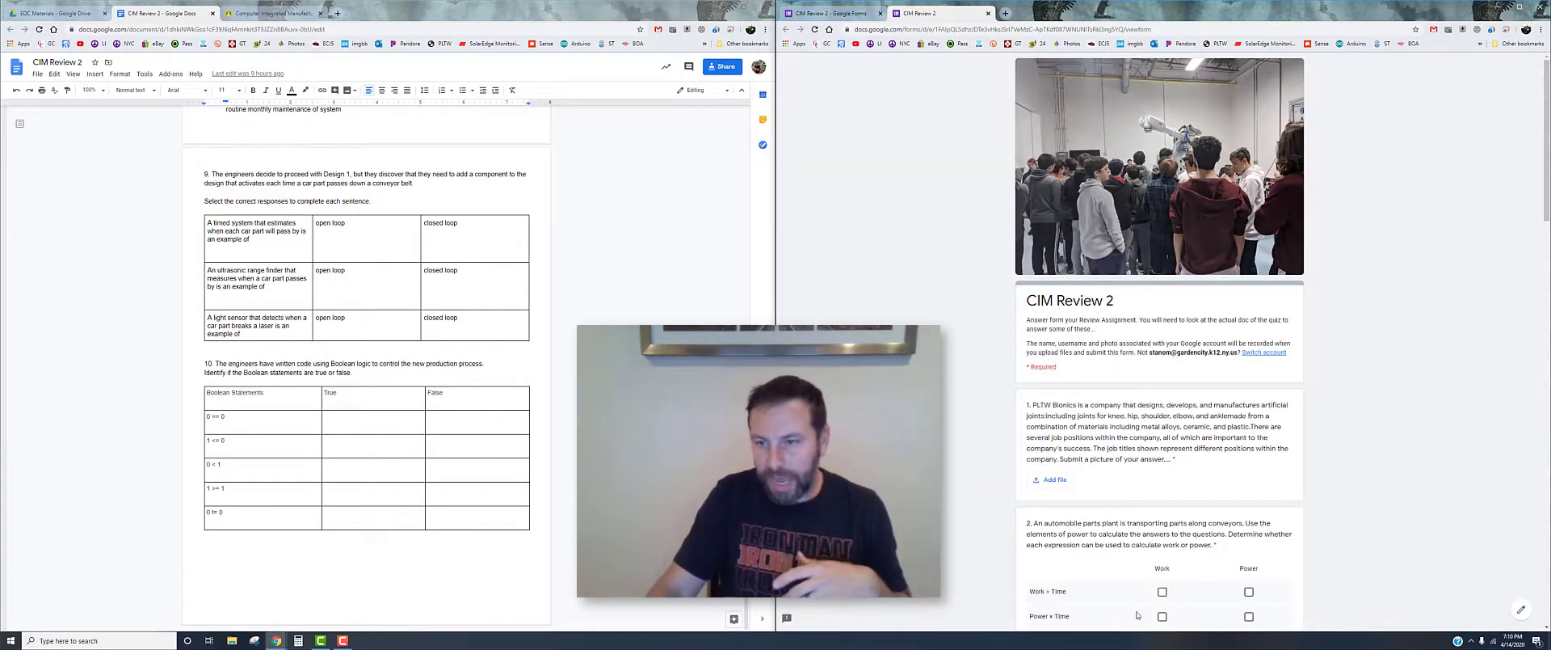
scroll(1268, 301, down, 12)
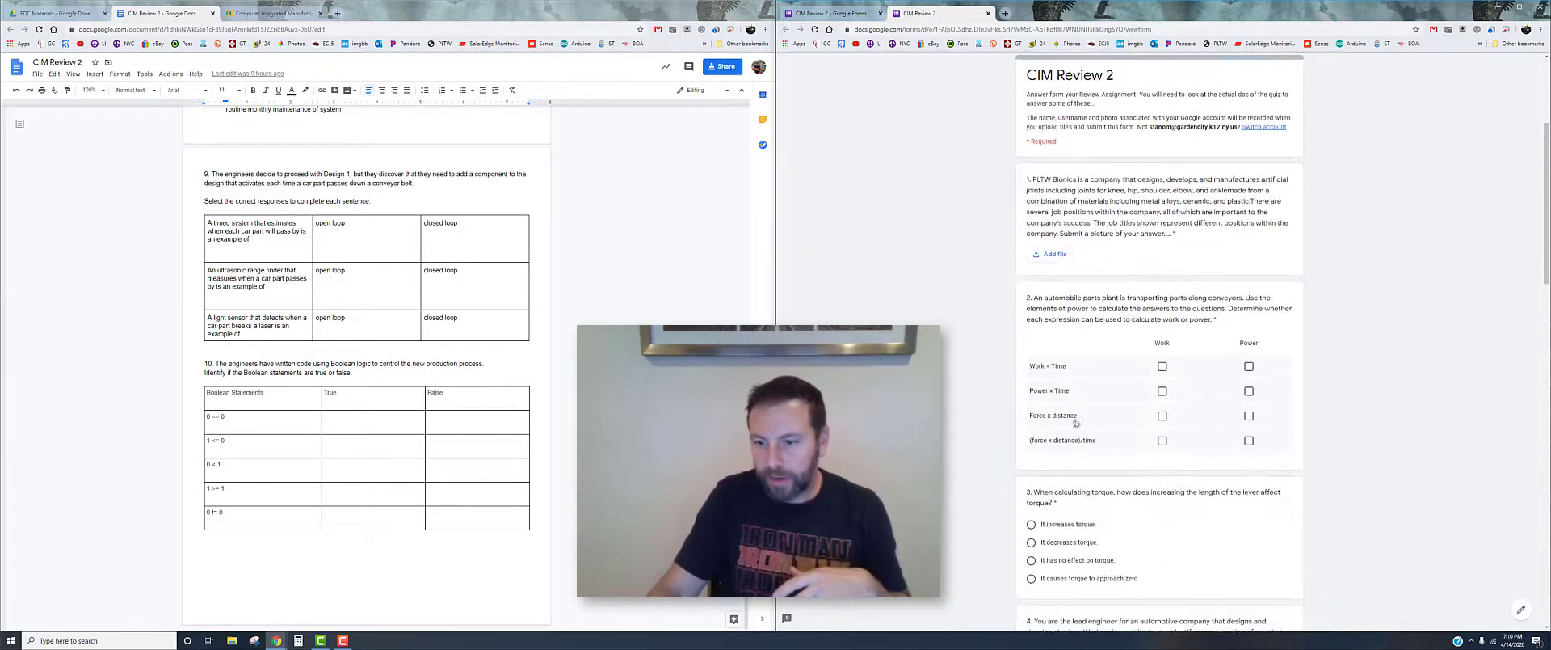
scroll(1080, 419, down, 10)
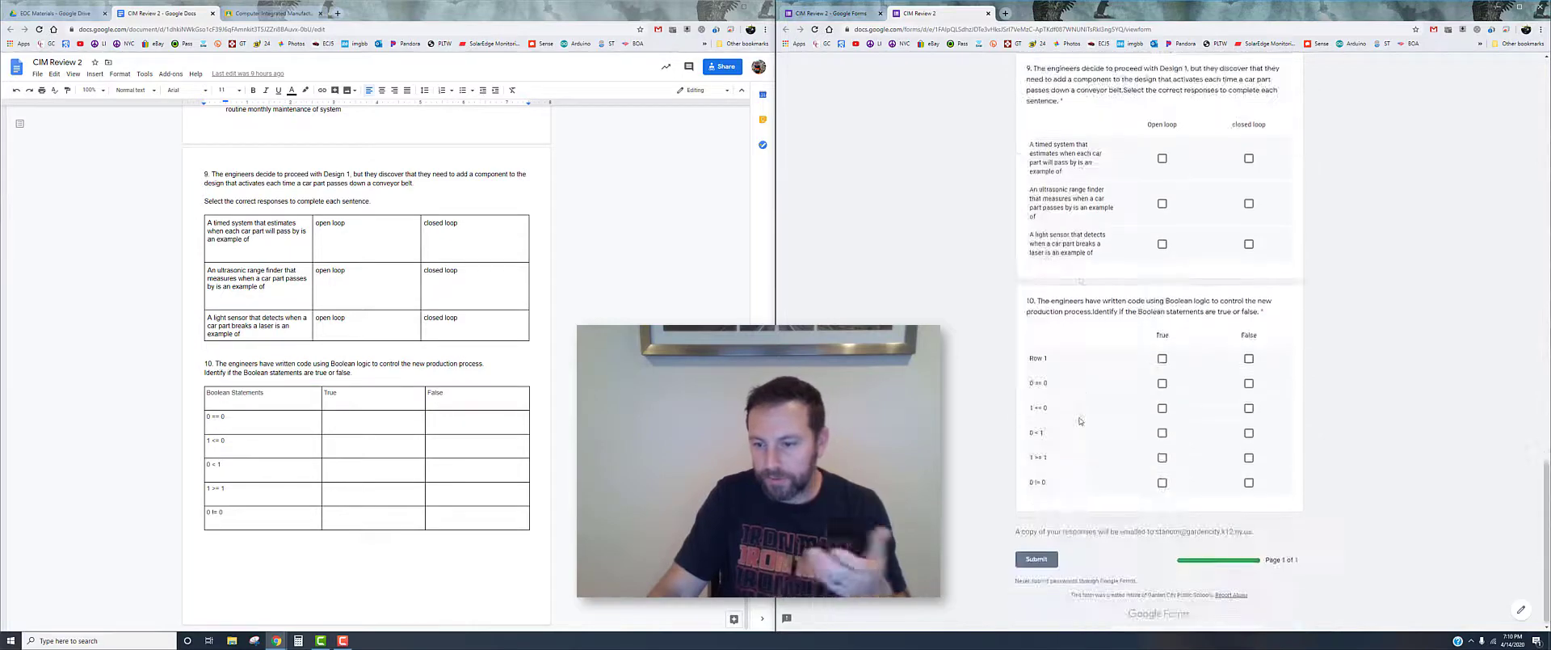
scroll(1080, 419, up, 20)
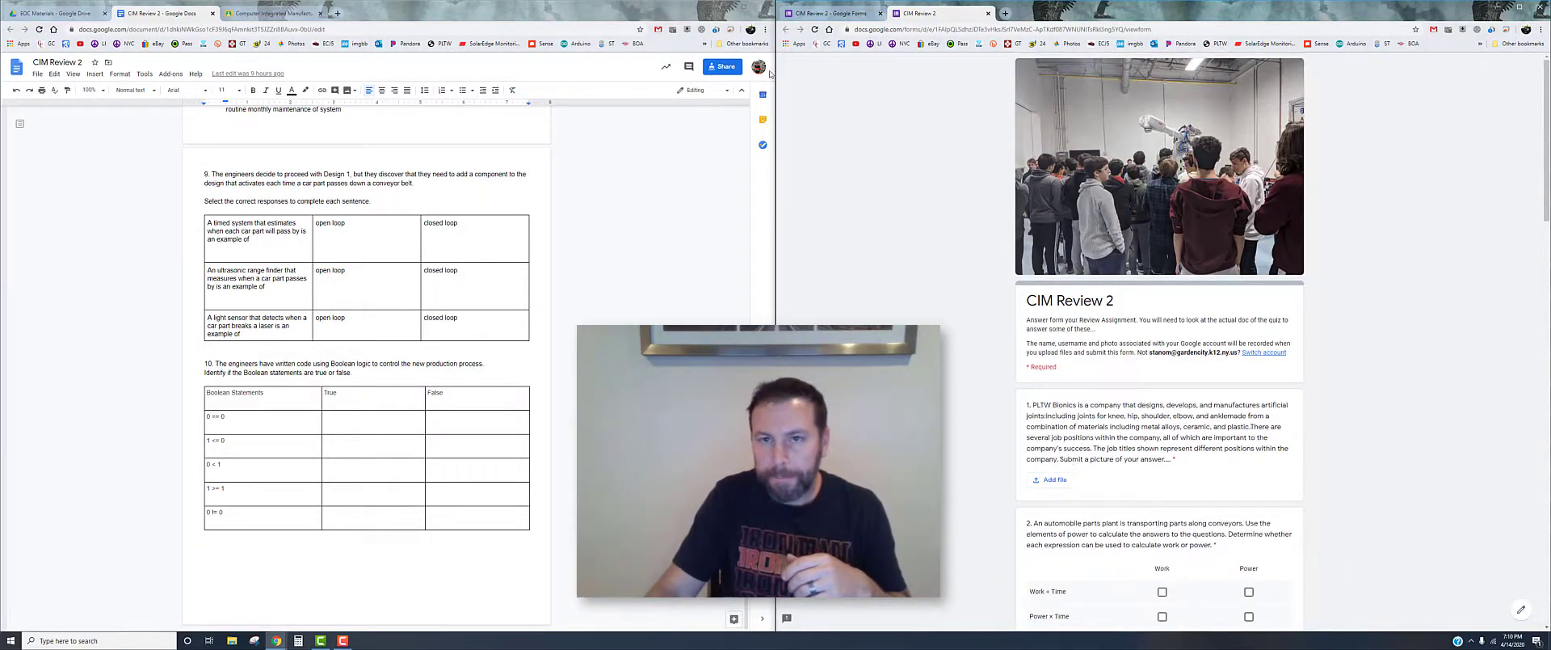
click(988, 14)
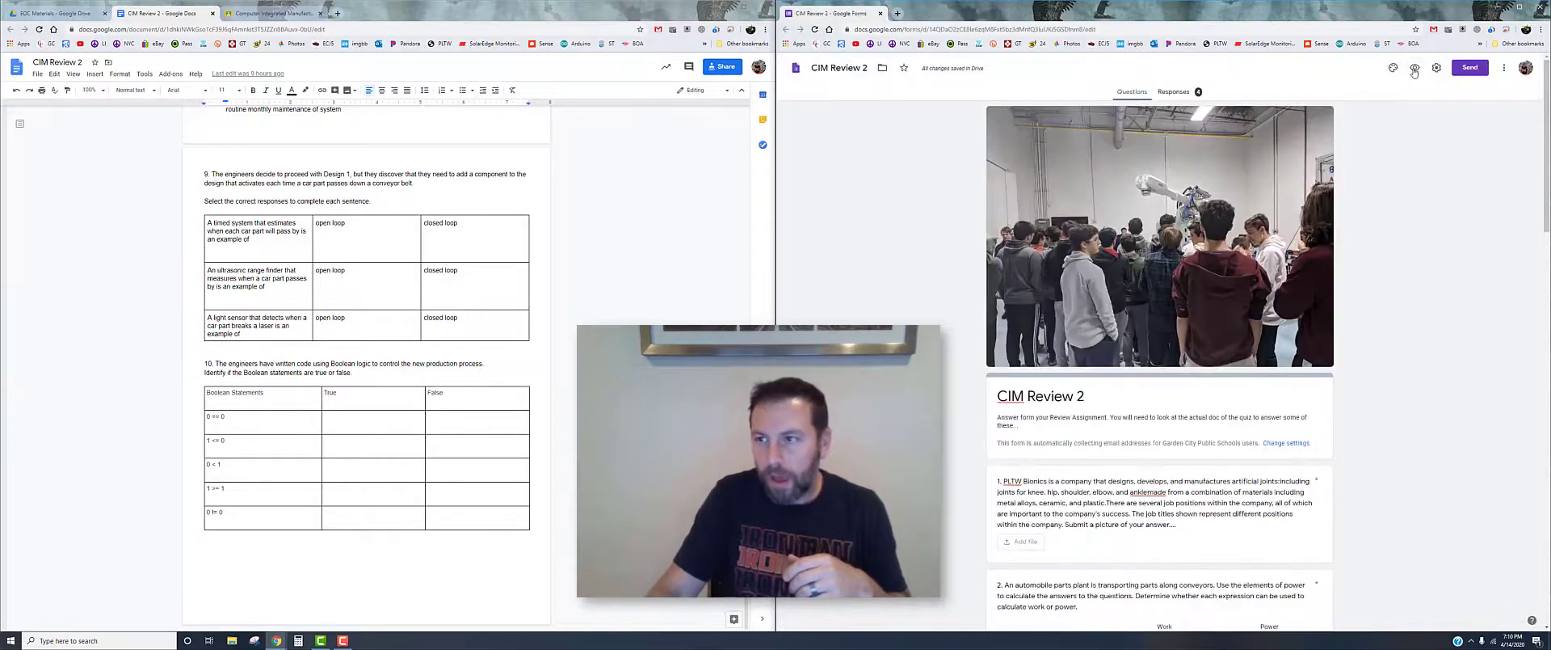
Step: Look over the form's send options and review its general, presentation and quiz settings
click(1470, 68)
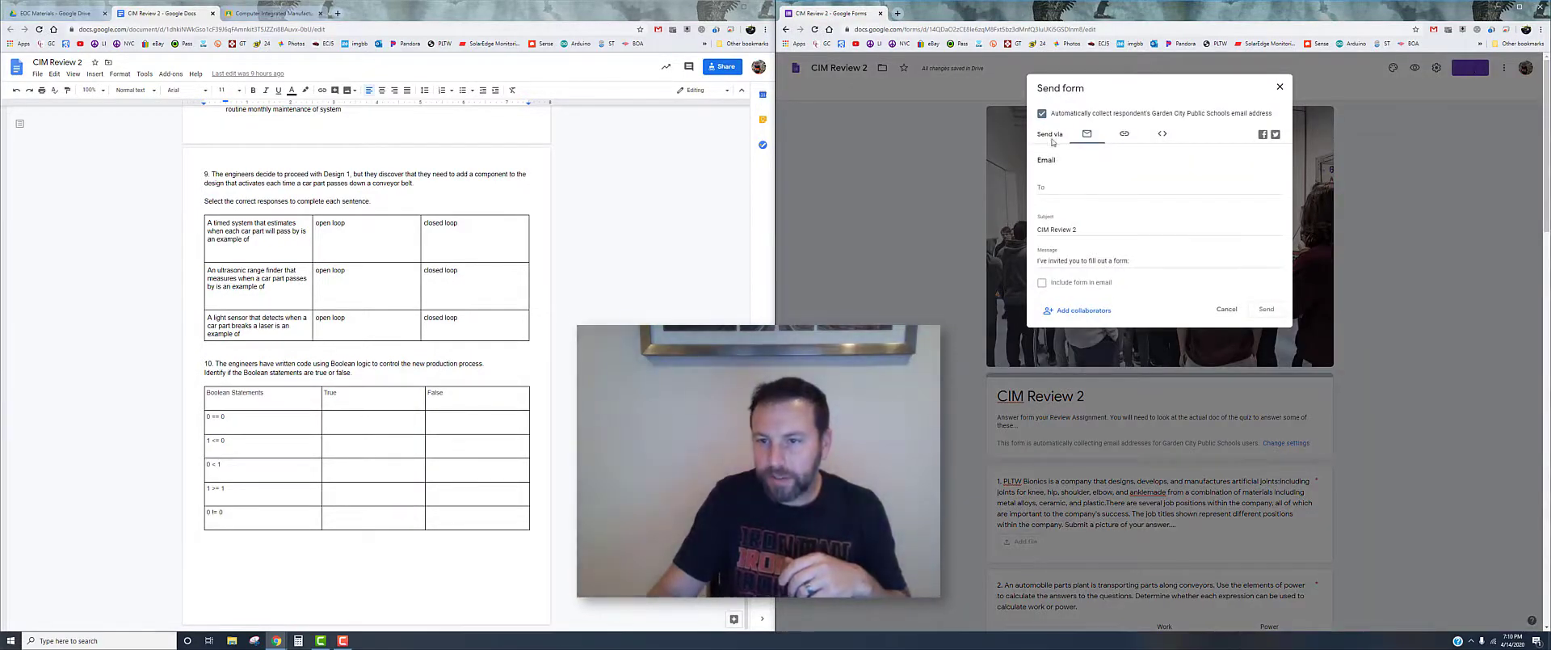
click(1225, 309)
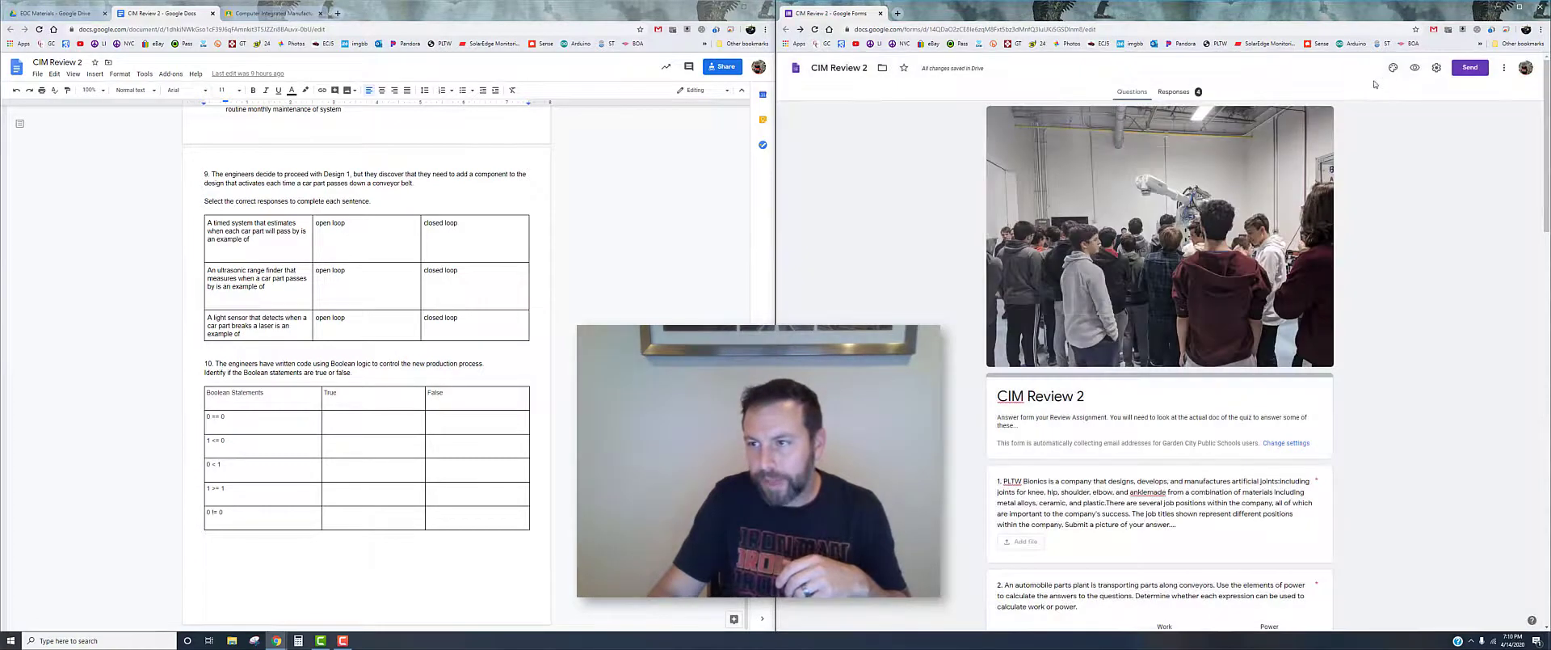
click(1437, 67)
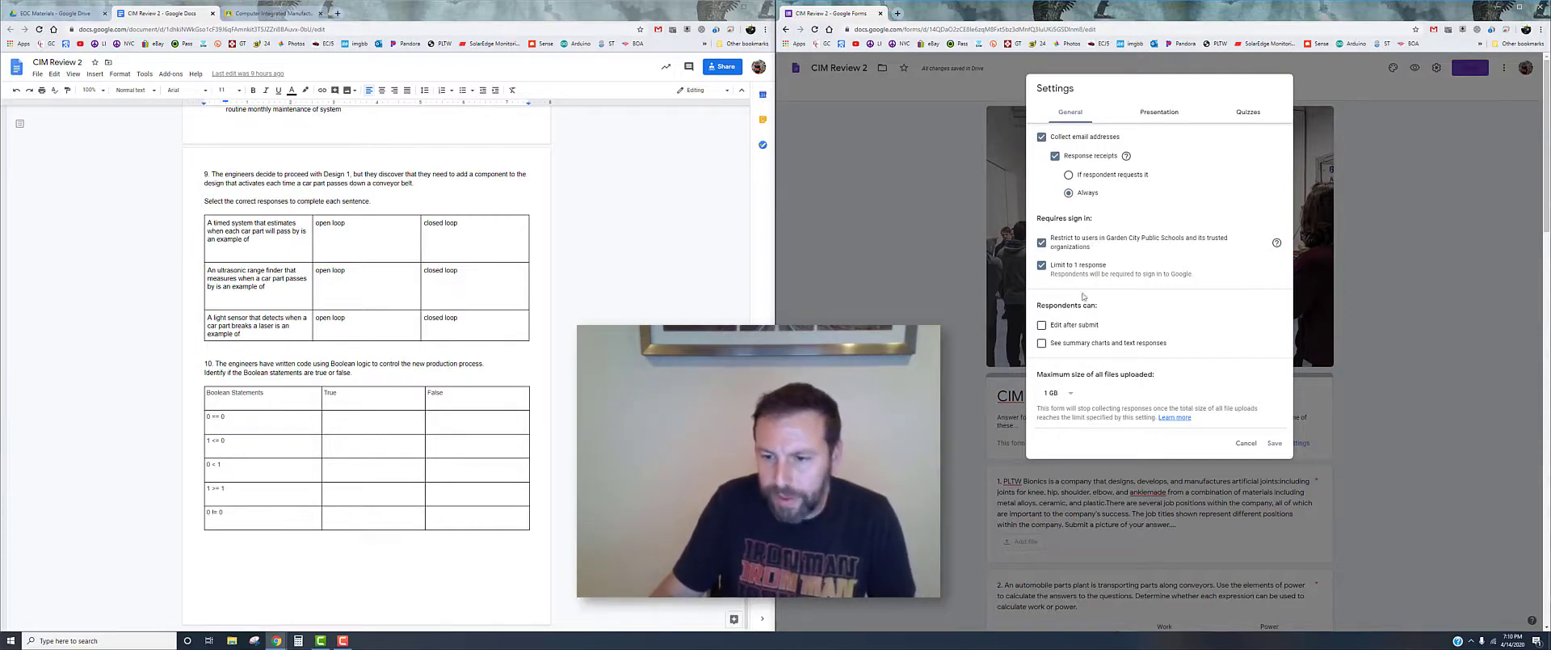
scroll(1138, 365, down, 1)
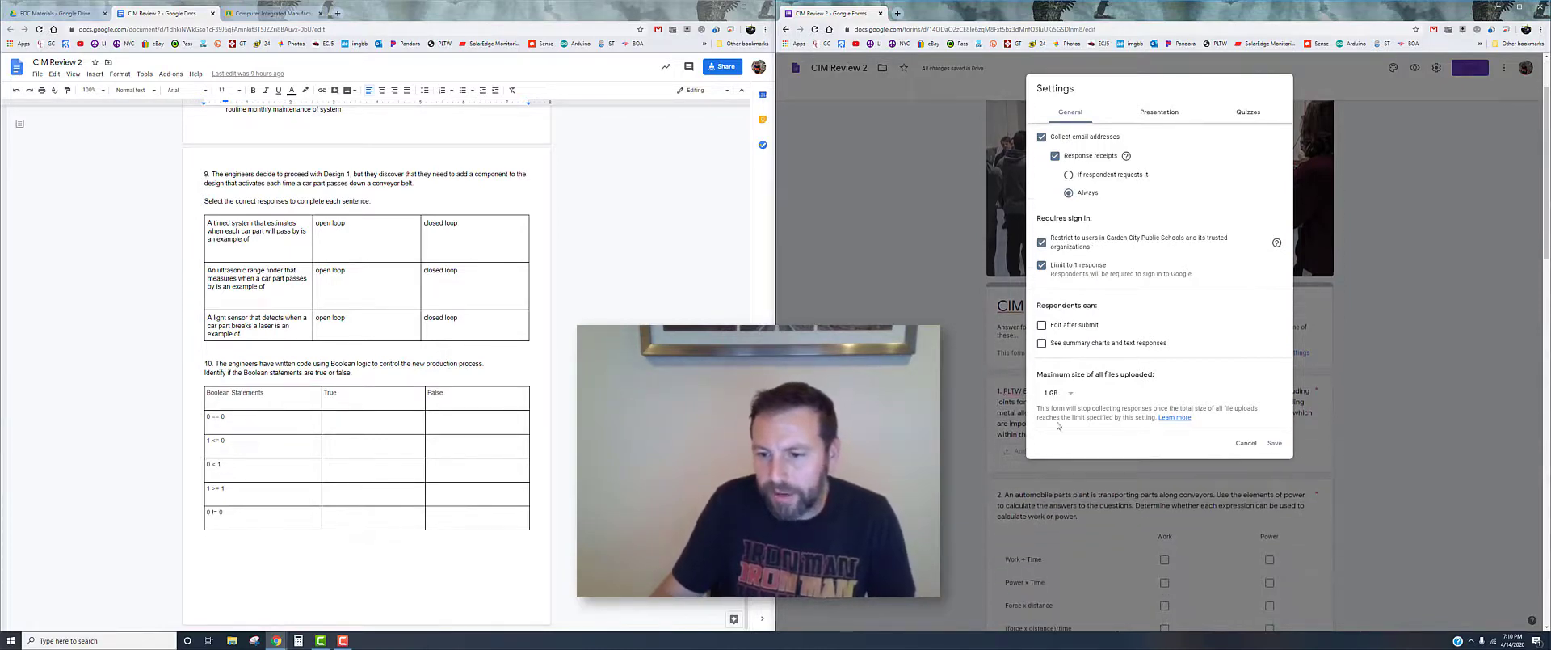
click(1158, 112)
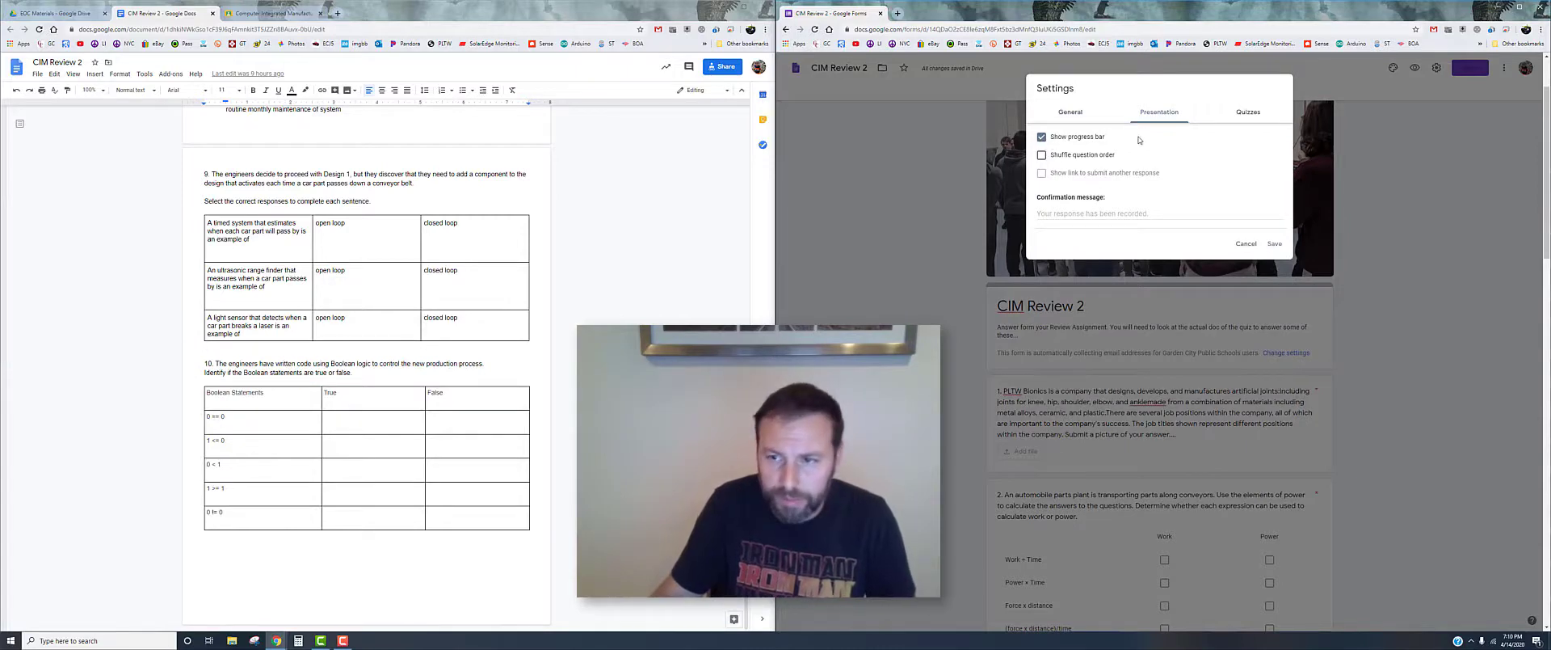
click(1245, 113)
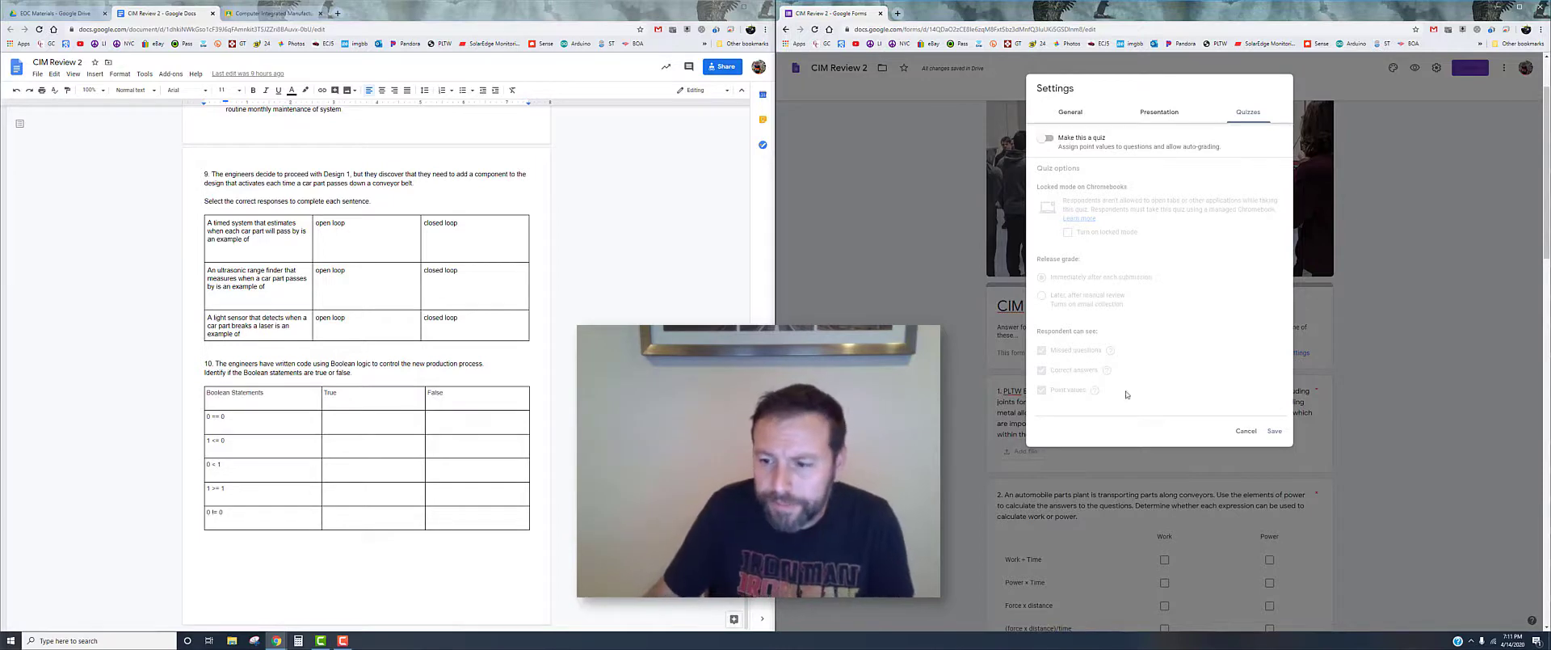
click(1274, 430)
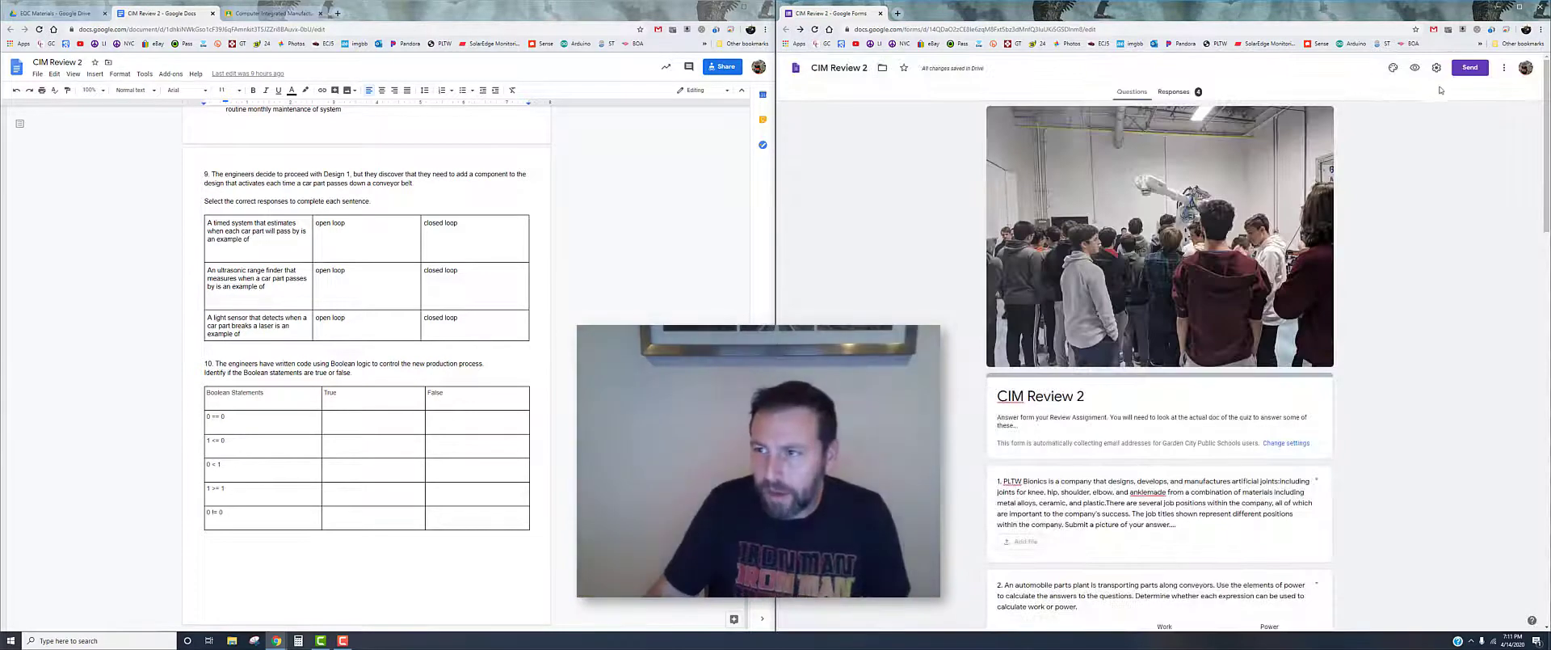
Step: Copy the form's unshortened share link from its sending options
click(1463, 69)
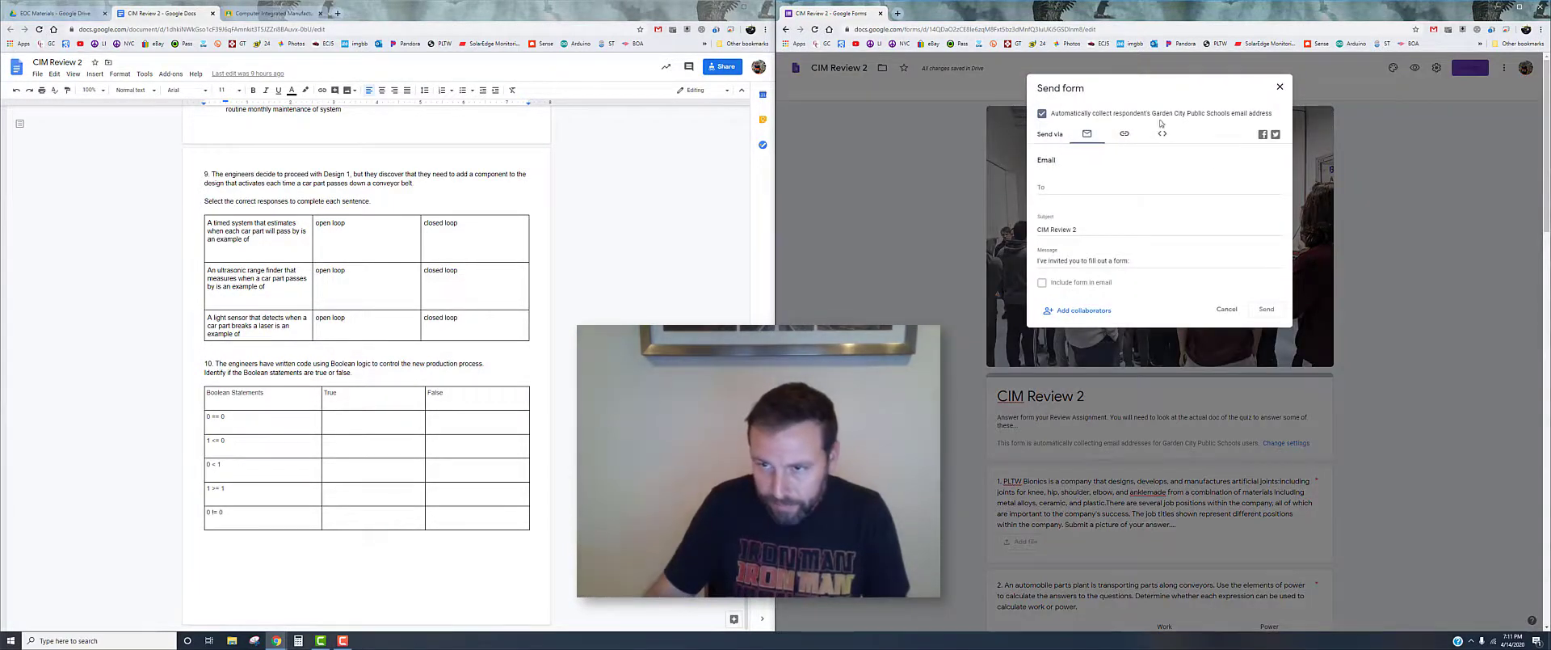
click(1124, 133)
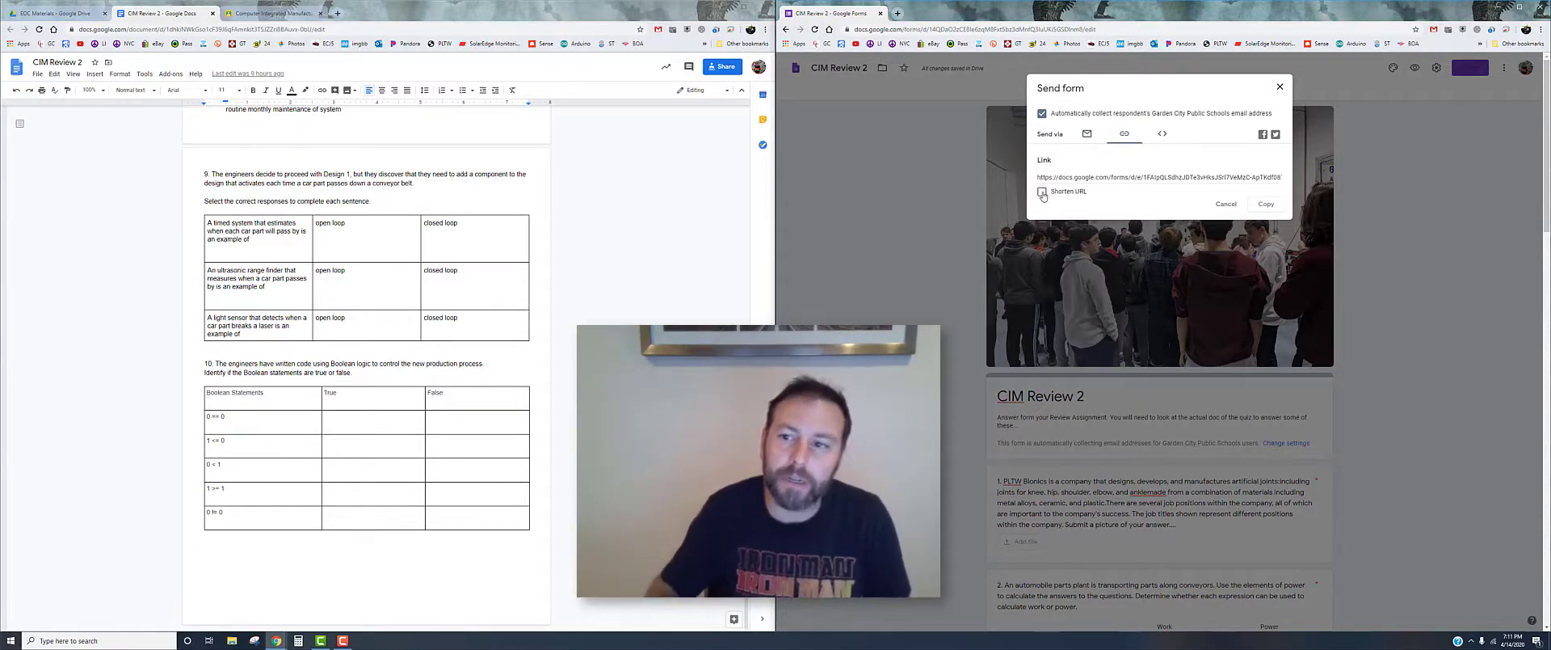
click(1266, 205)
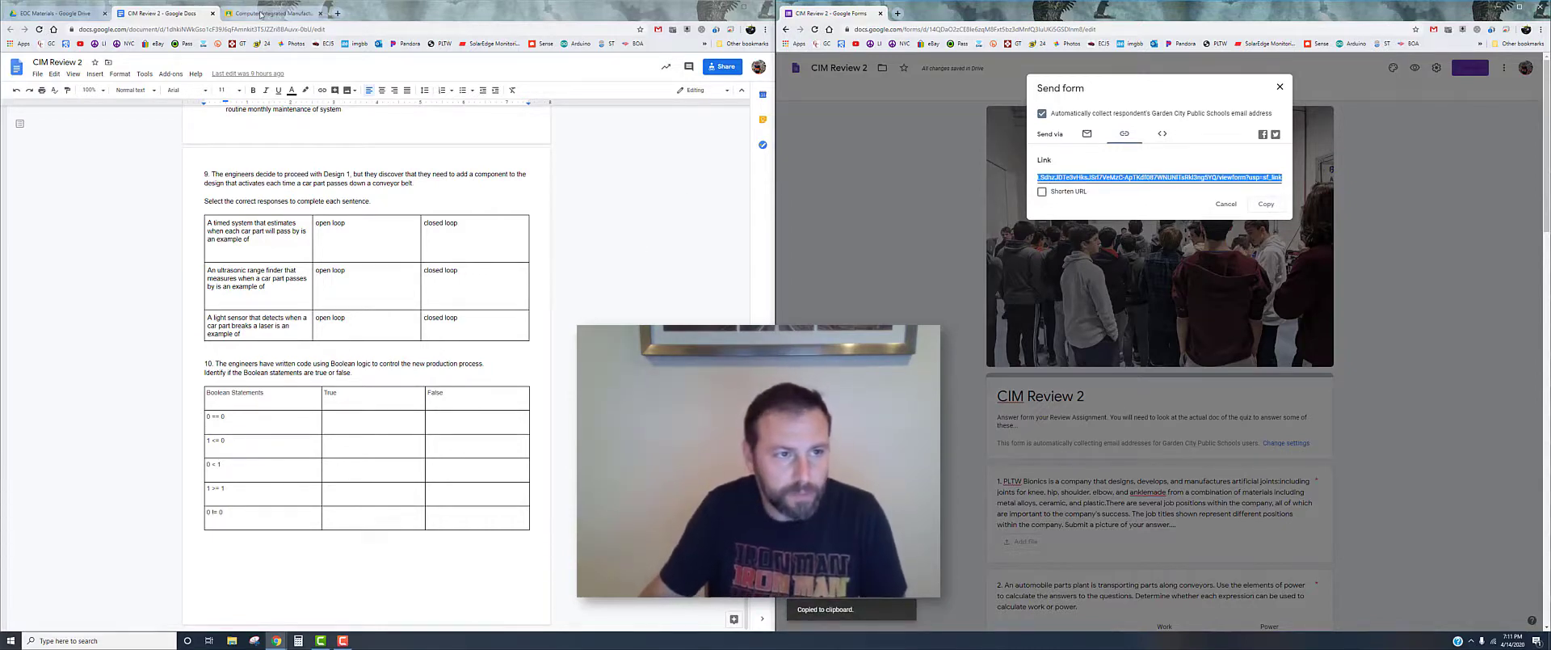
Step: Switch to Google Classroom and open the CIM Review 2 assignment for editing to examine its attached document and form link
click(260, 14)
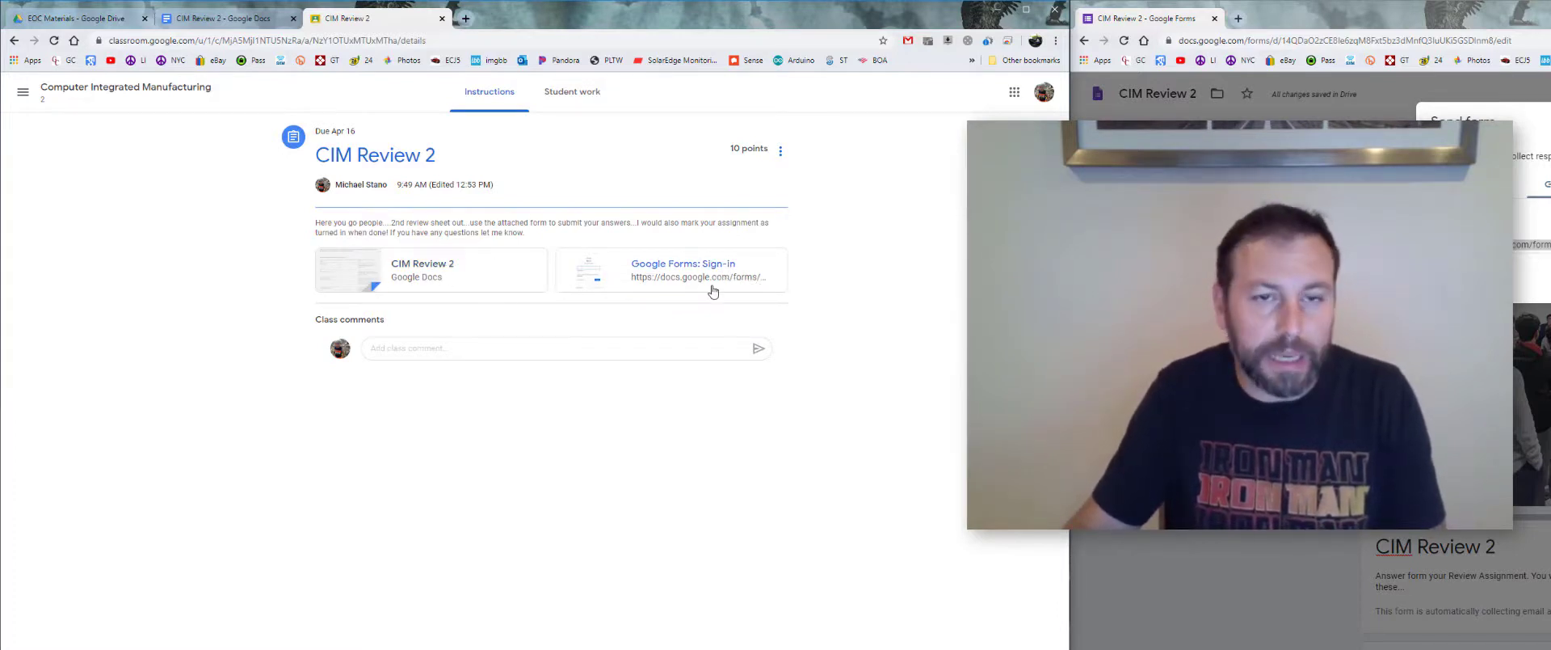
click(782, 152)
click(735, 180)
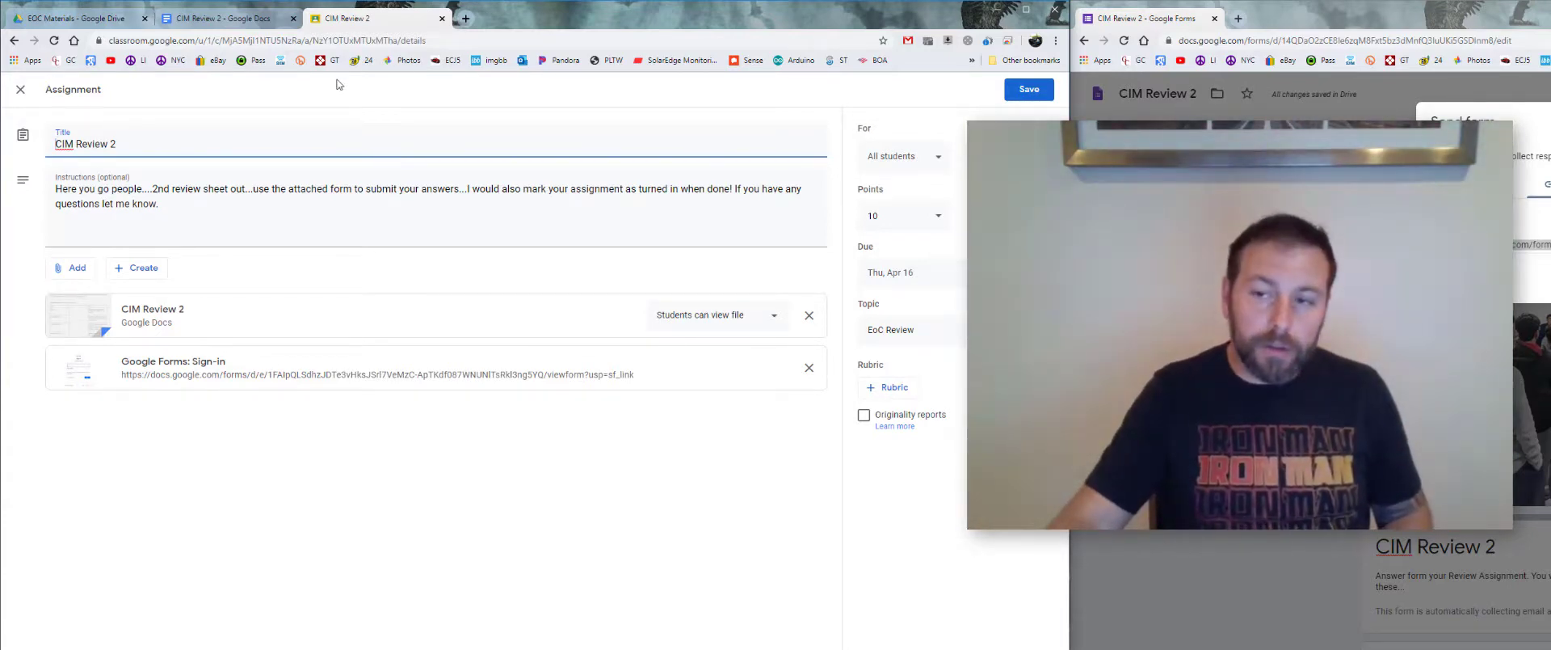
Step: Switch to Google Drive and view the uploaded answers for questions 6 and 1 in the CIM Review 2 (File responses) folder
click(83, 17)
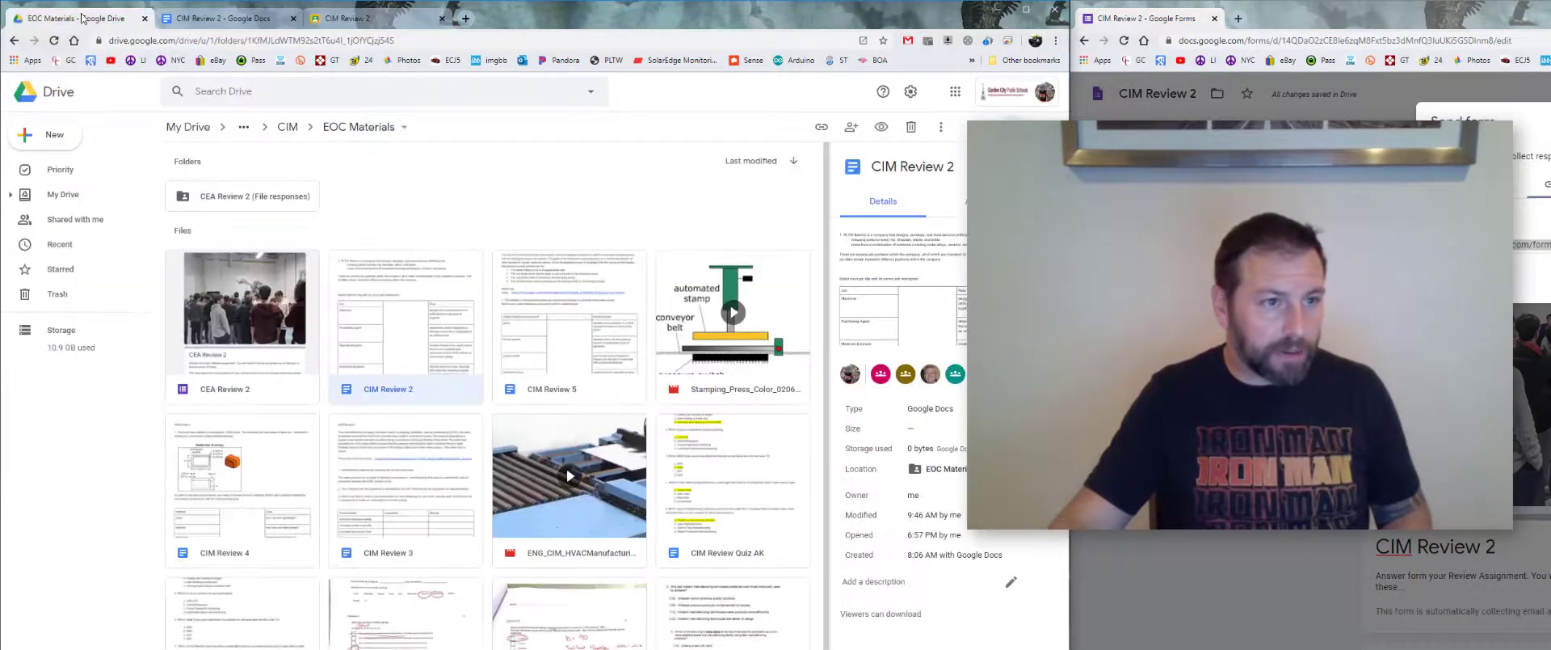
double_click(240, 202)
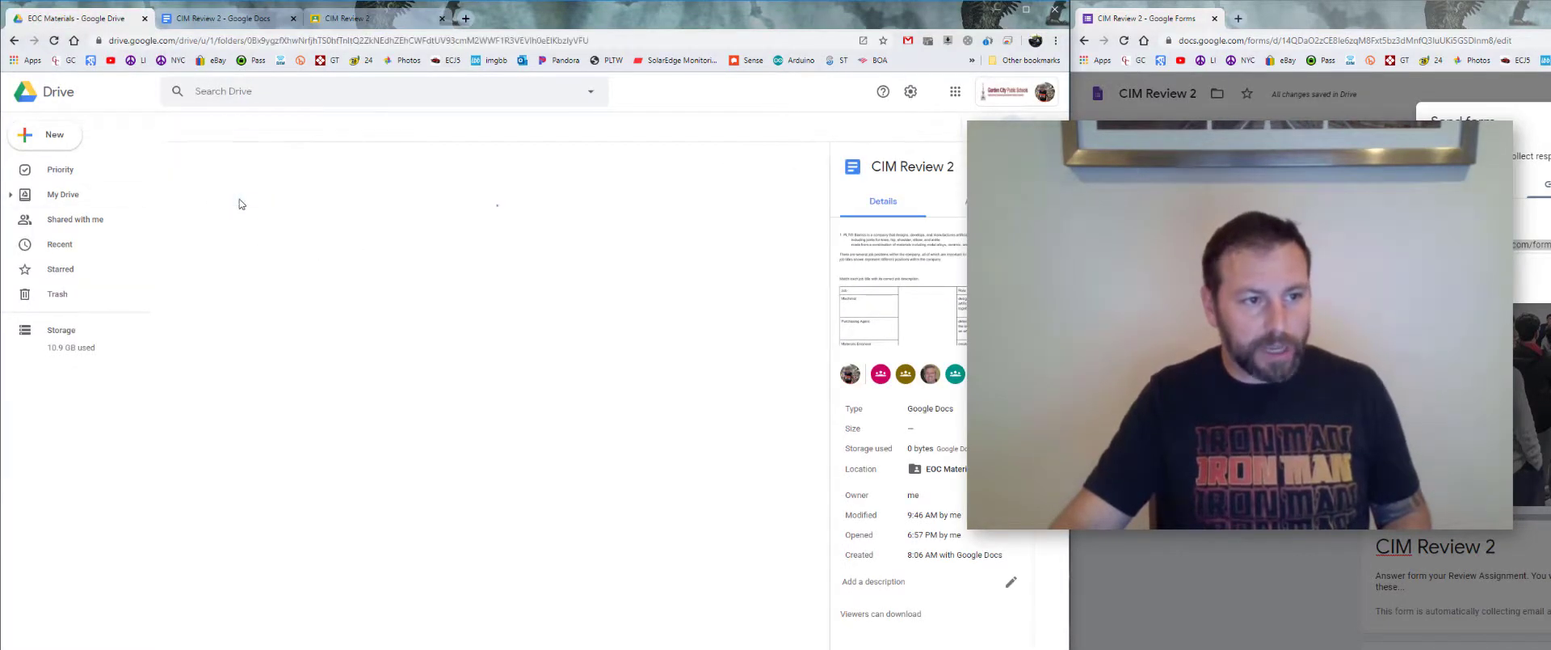
double_click(240, 200)
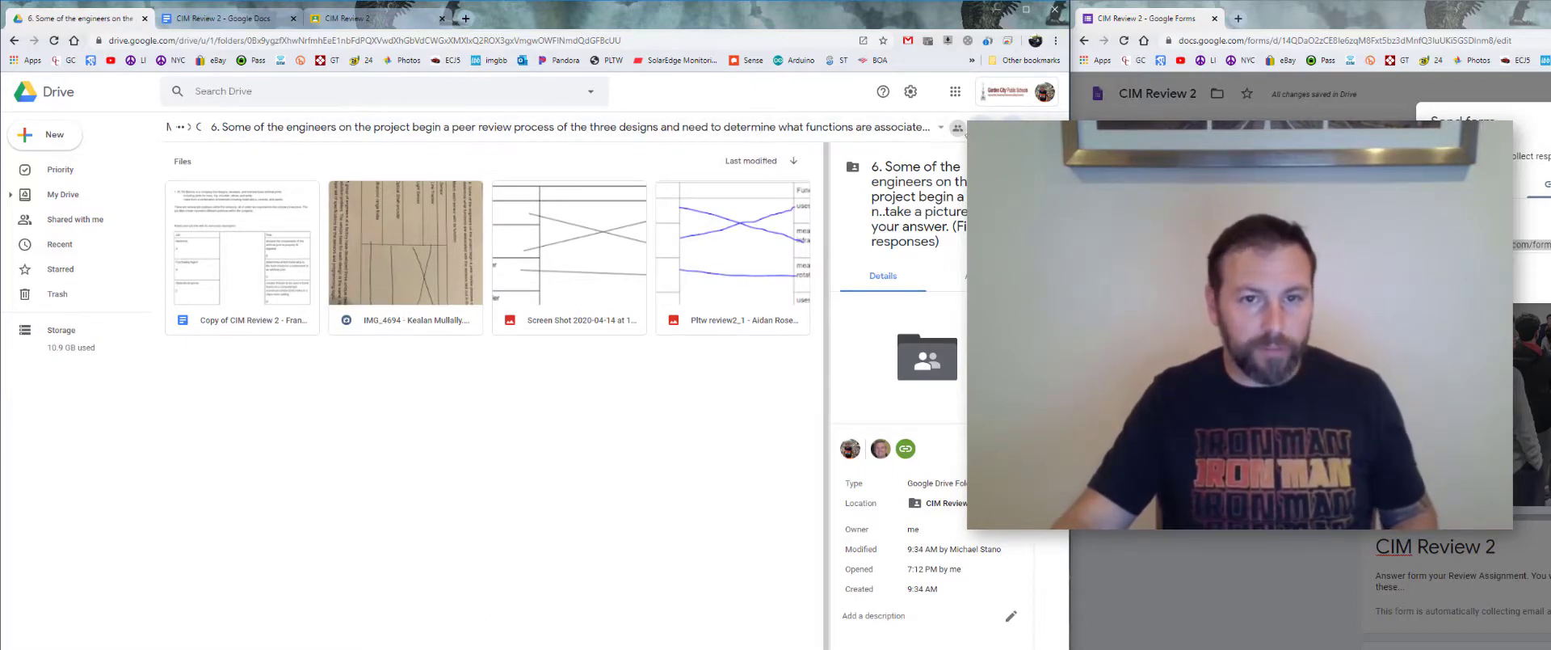
click(198, 127)
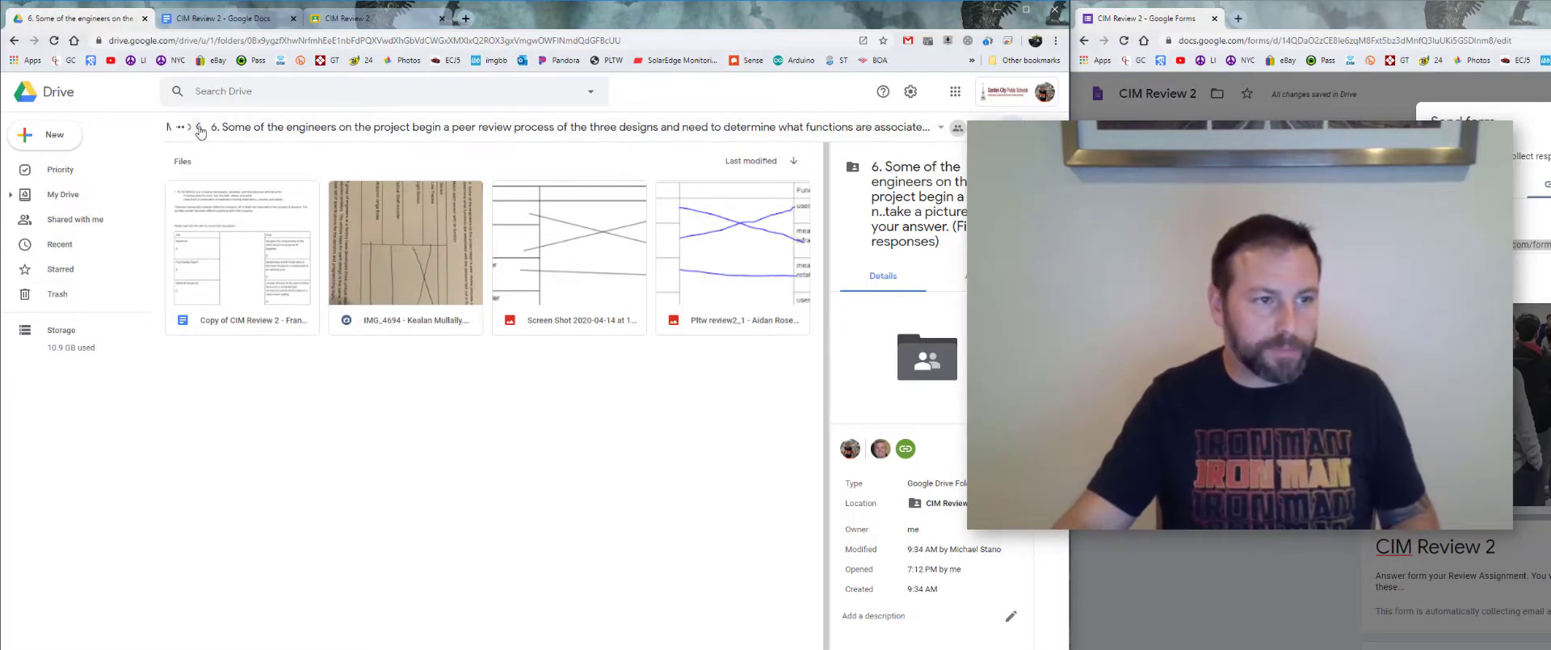
double_click(404, 200)
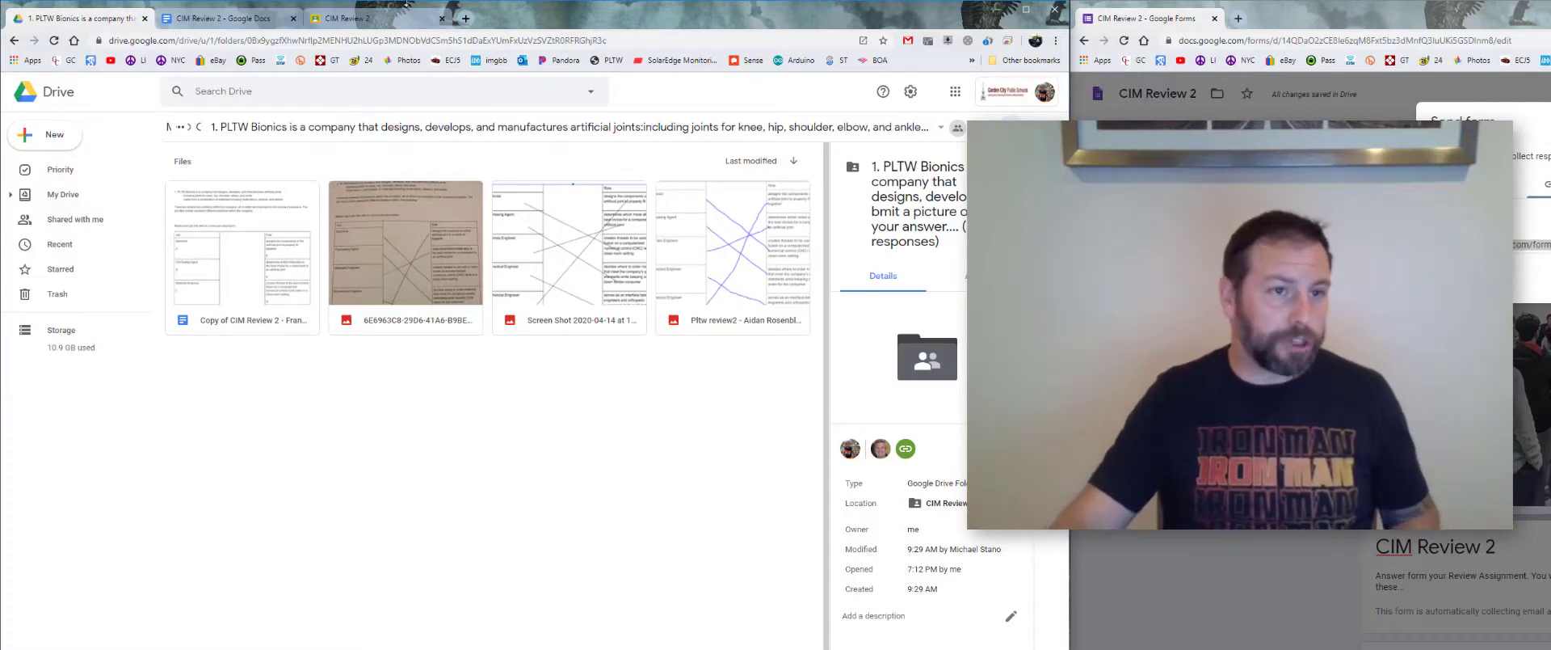
Step: Return to the EOC Materials folder and look through its review files
click(212, 133)
click(184, 128)
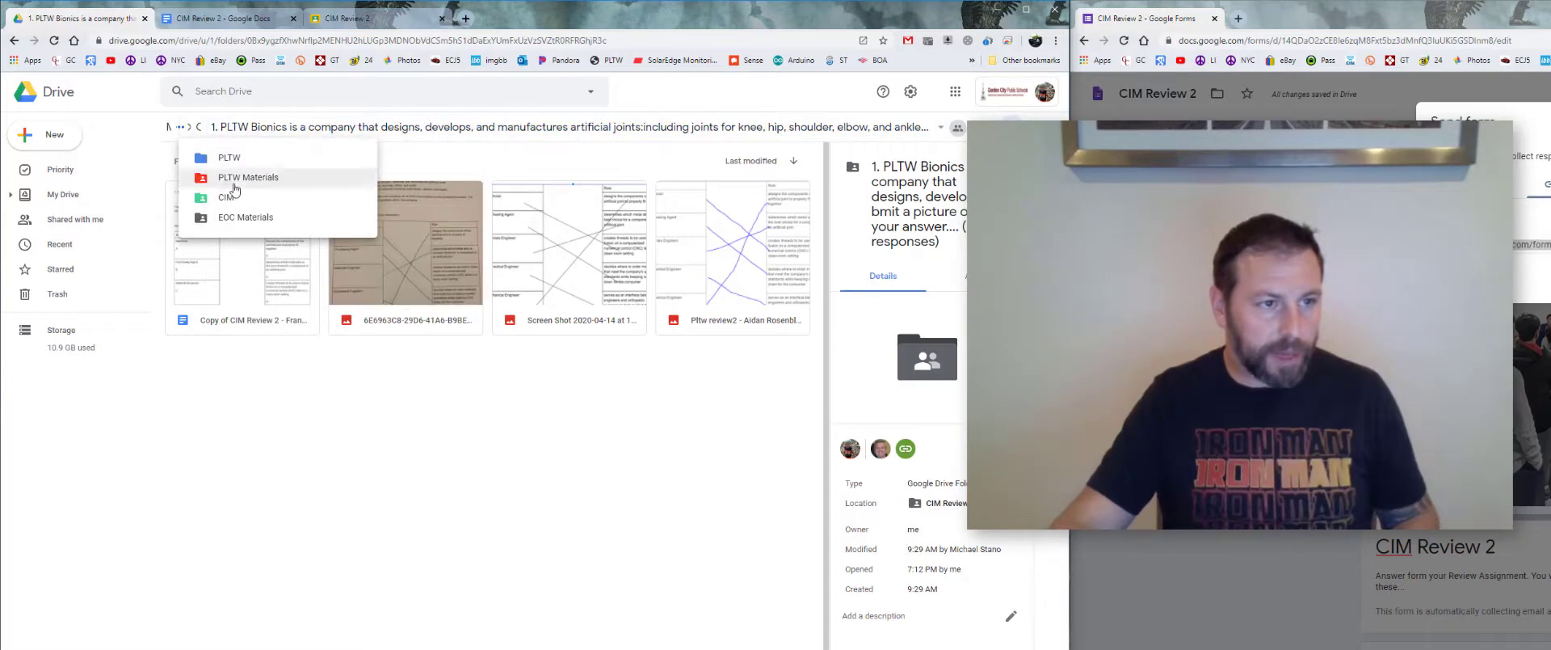
click(234, 218)
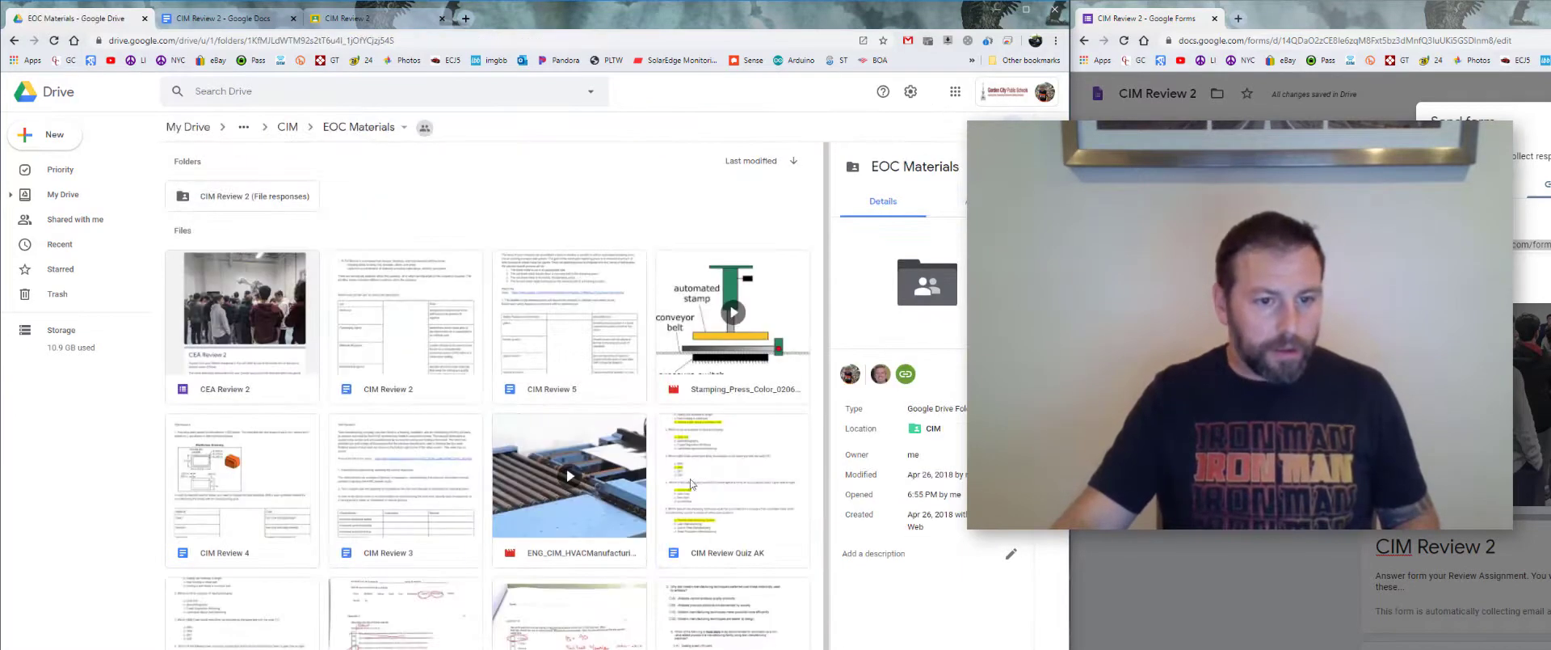
scroll(458, 506, down, 1)
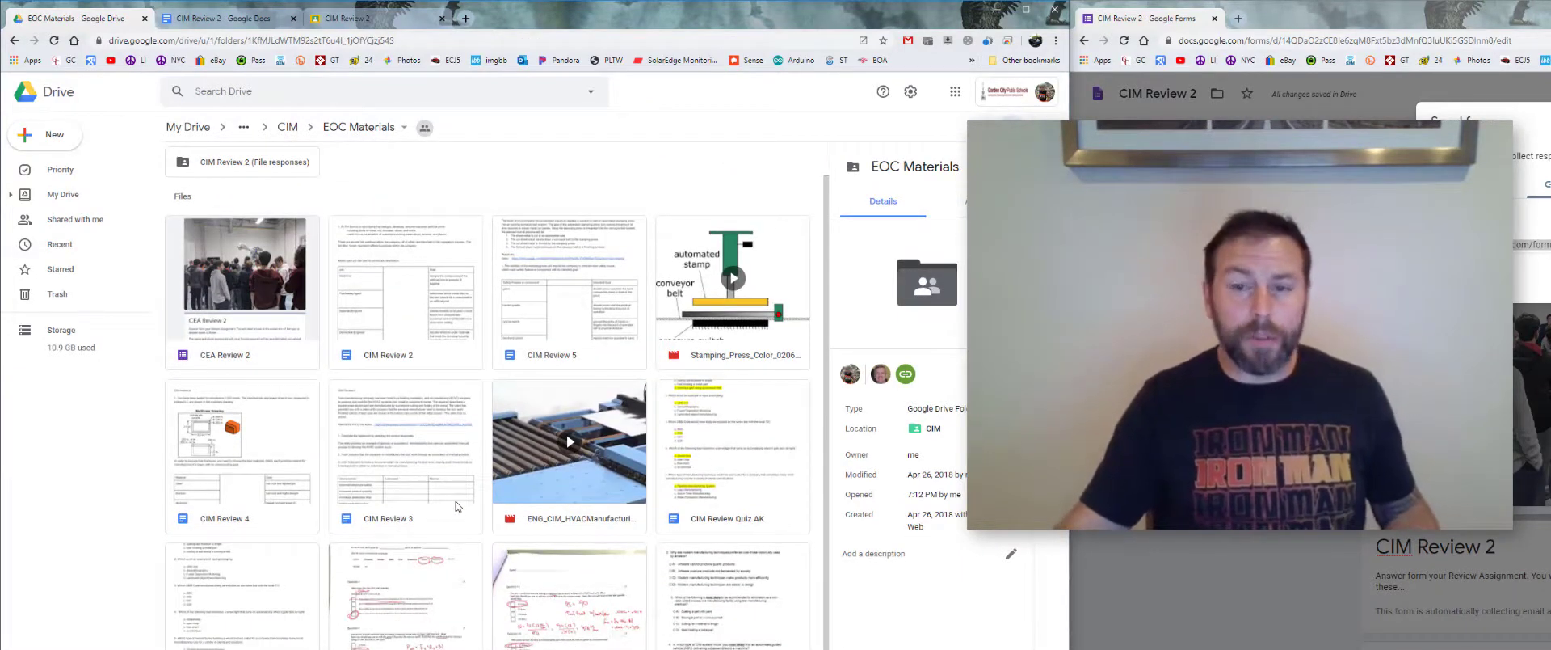